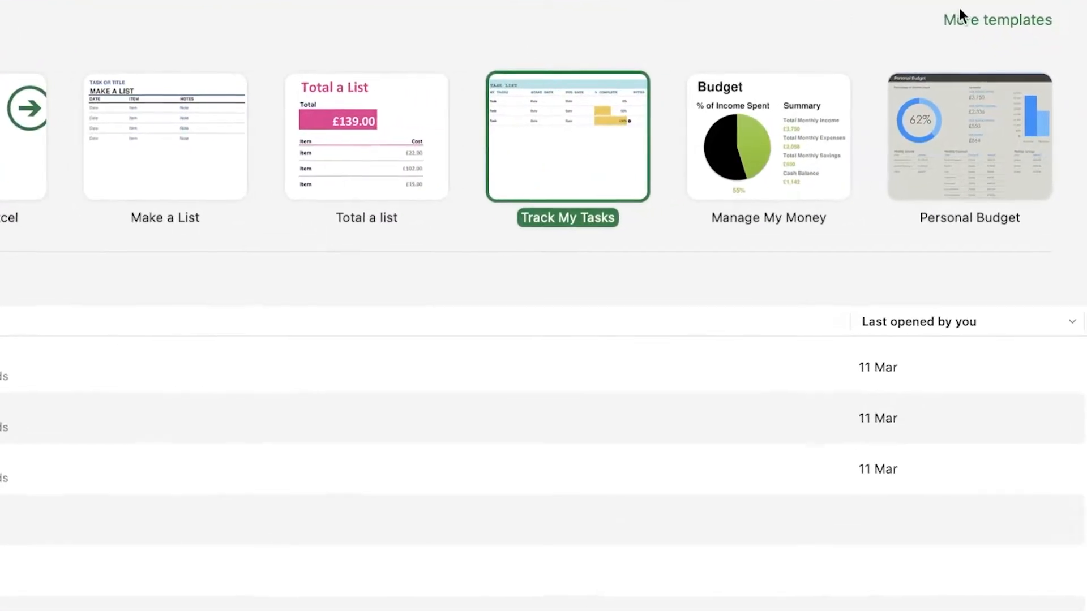
# Step: Browse the additional workbook templates and create a new workbook from the Household Organiser template
pyautogui.click(960, 11)
pyautogui.scroll(-3, 279, 441)
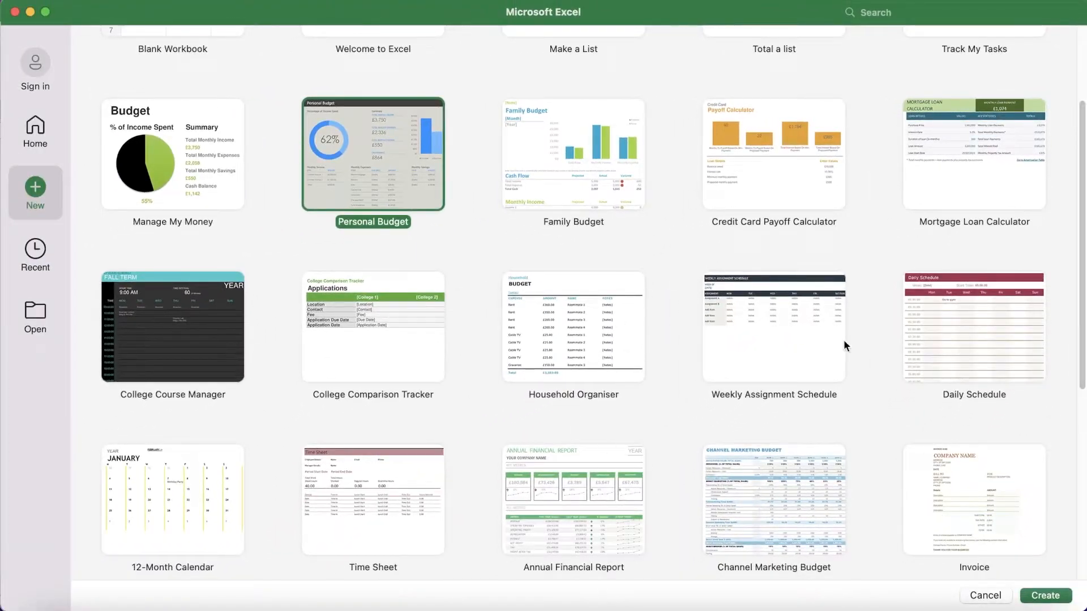
pyautogui.scroll(-1, 819, 396)
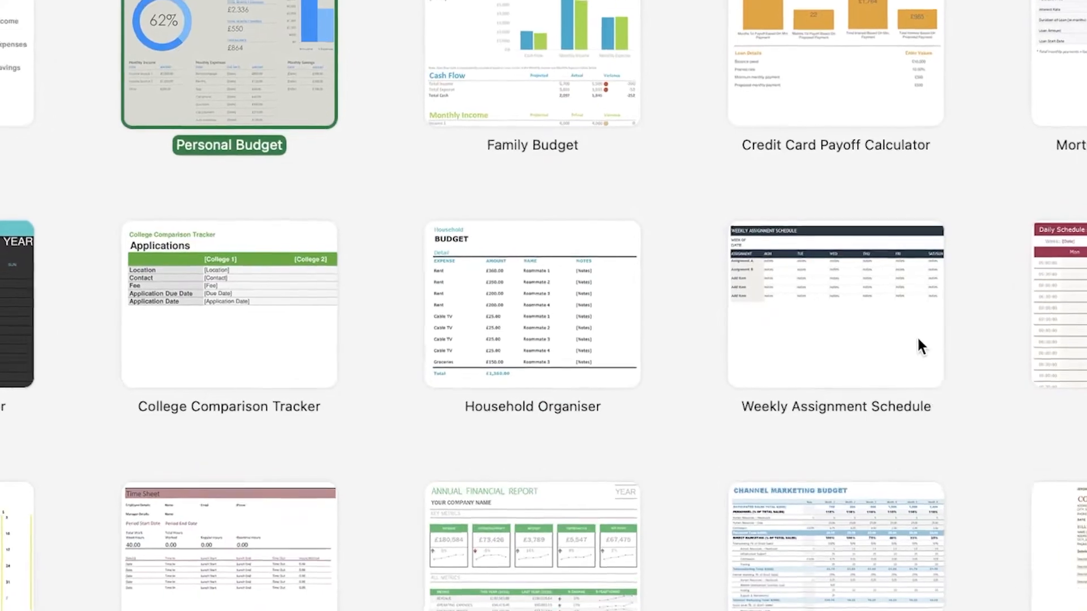
pyautogui.doubleClick(522, 266)
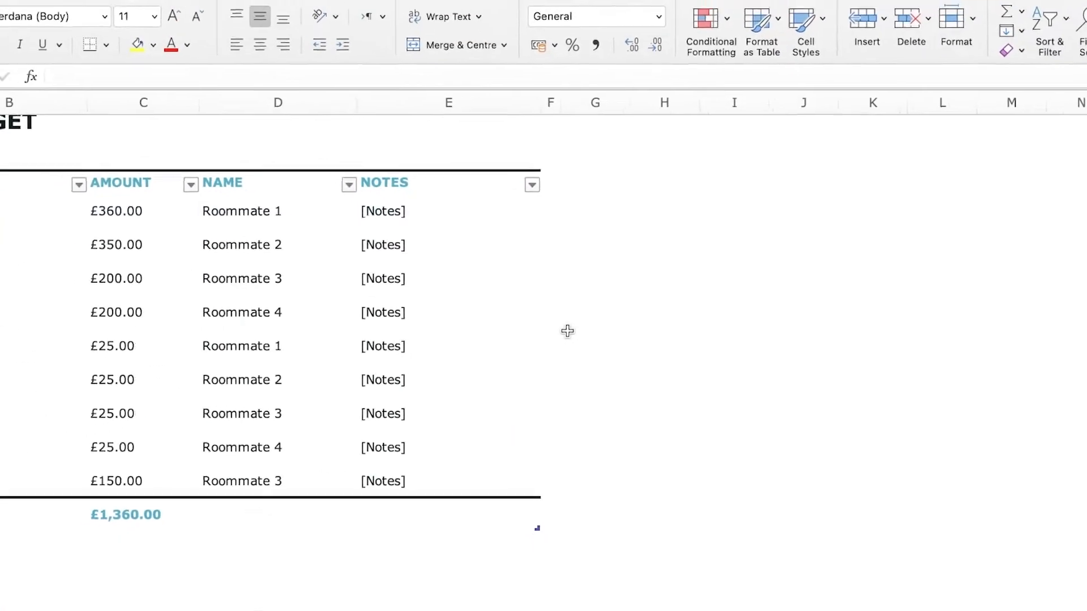
# Step: Slightly widen column F beside the household budget table
pyautogui.scroll(1, 567, 331)
pyautogui.scroll(-2, 921, 368)
pyautogui.scroll(2, 921, 368)
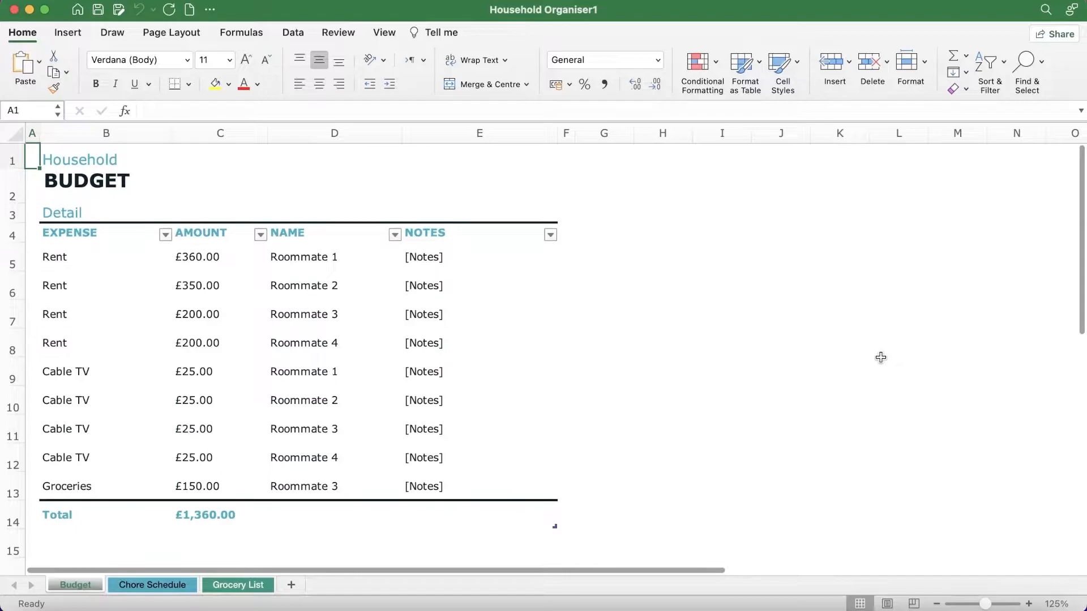
pyautogui.scroll(-1, 866, 388)
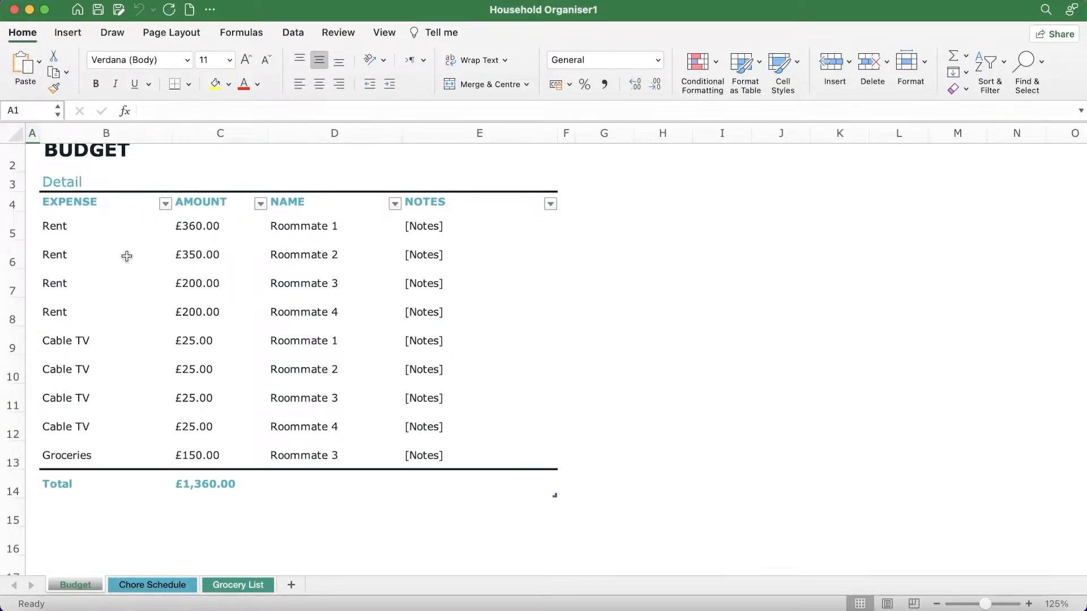
pyautogui.scroll(1, 212, 307)
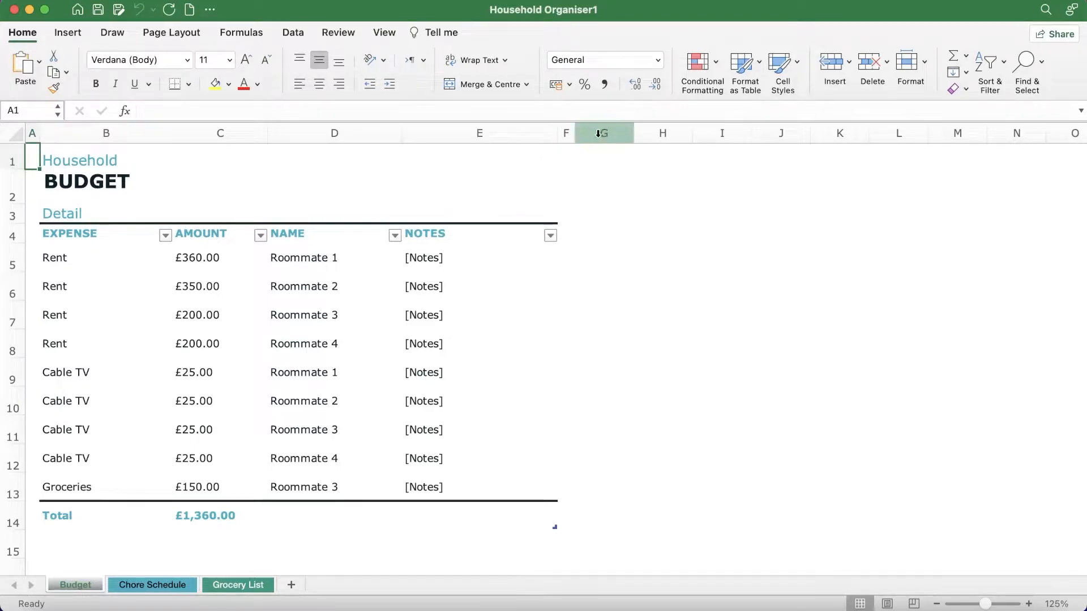
pyautogui.moveTo(575, 134); pyautogui.dragTo(594, 135)
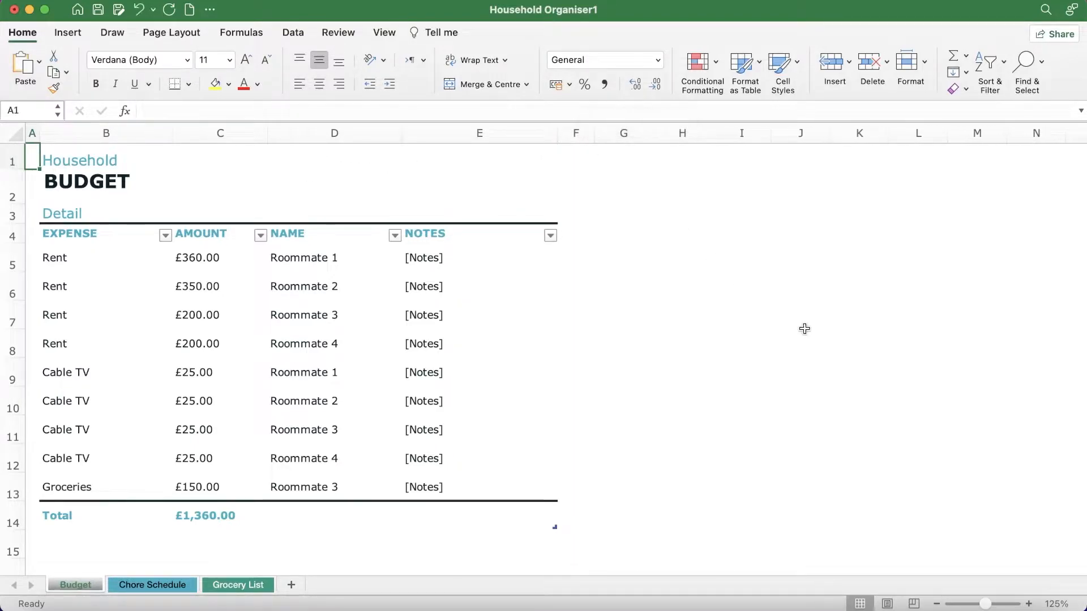
# Step: Select cell J2 in the empty area beside the budget table and bring up the insert commands
pyautogui.moveTo(810, 256); pyautogui.dragTo(814, 223)
pyautogui.click(786, 186)
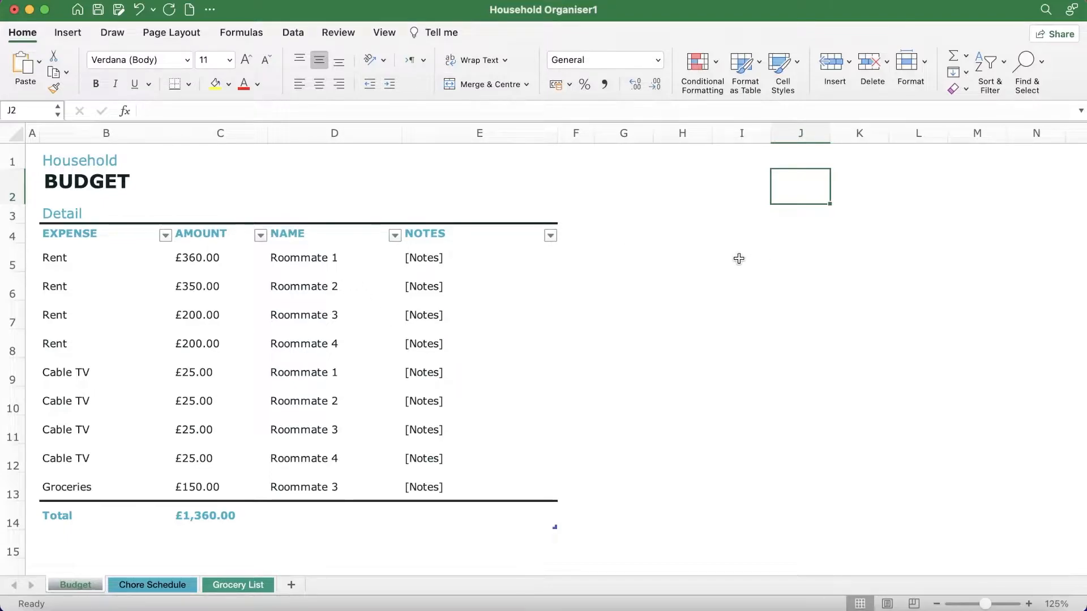
pyautogui.click(67, 32)
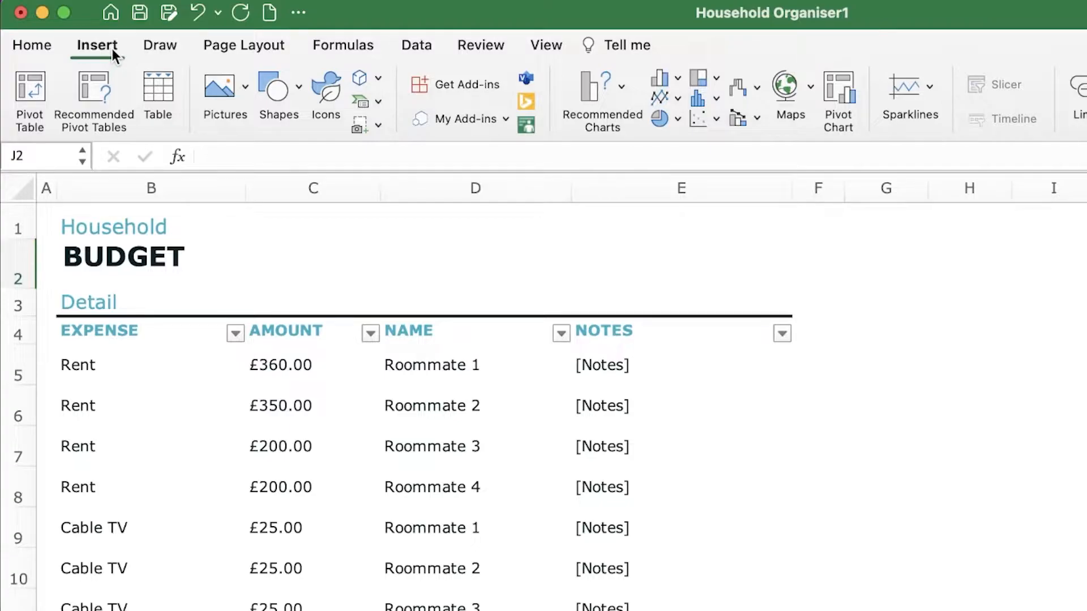
pyautogui.click(162, 102)
pyautogui.click(823, 327)
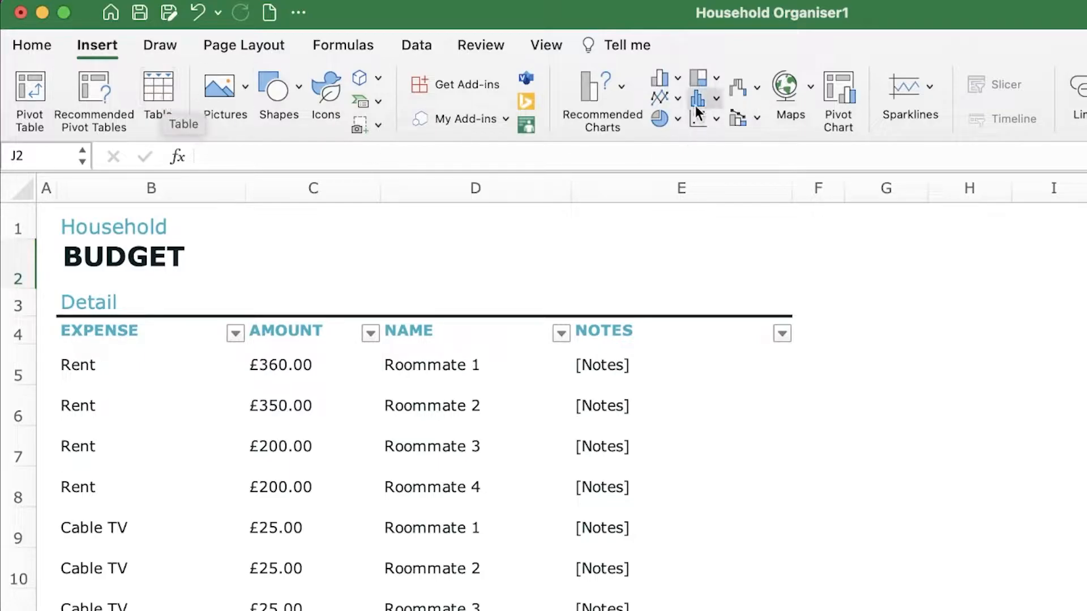
pyautogui.click(598, 90)
pyautogui.click(600, 90)
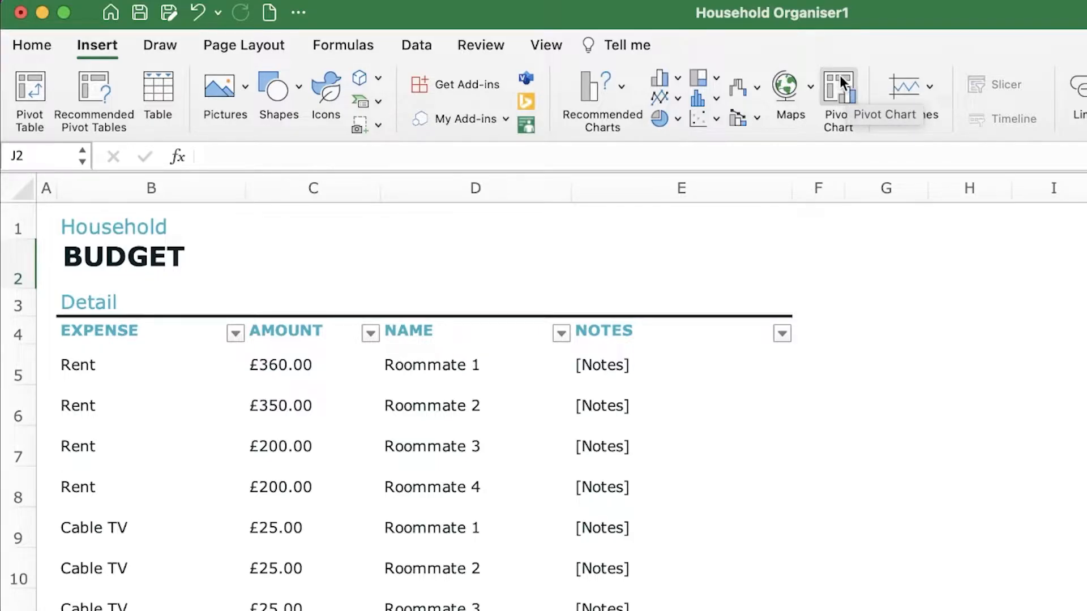
# Step: Start a PivotChart and set its placement to the existing worksheet range Budget!$J$3:$N$12
pyautogui.click(836, 108)
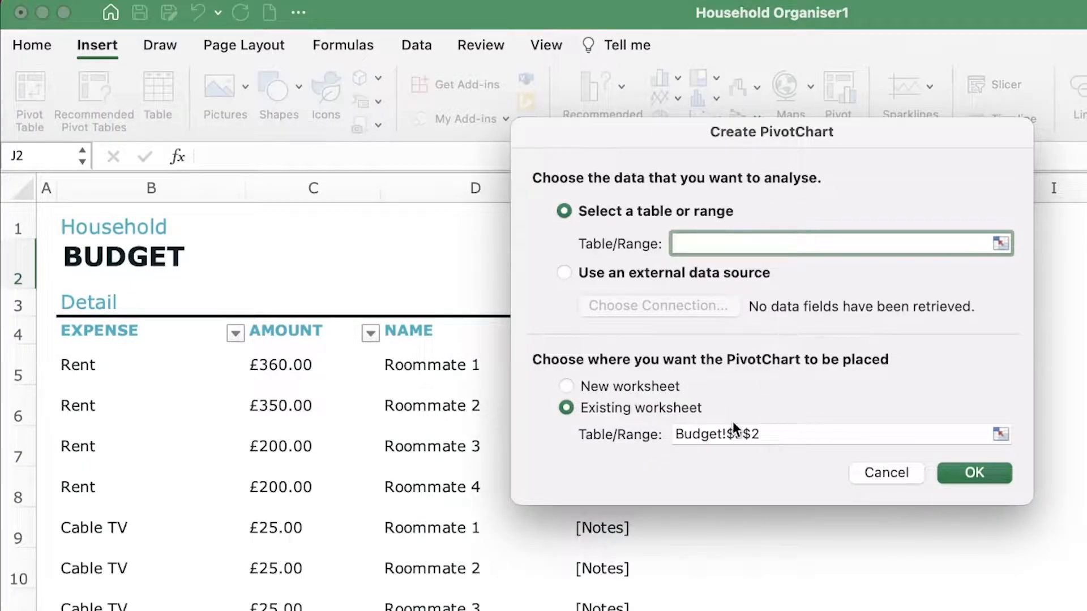
pyautogui.click(666, 382)
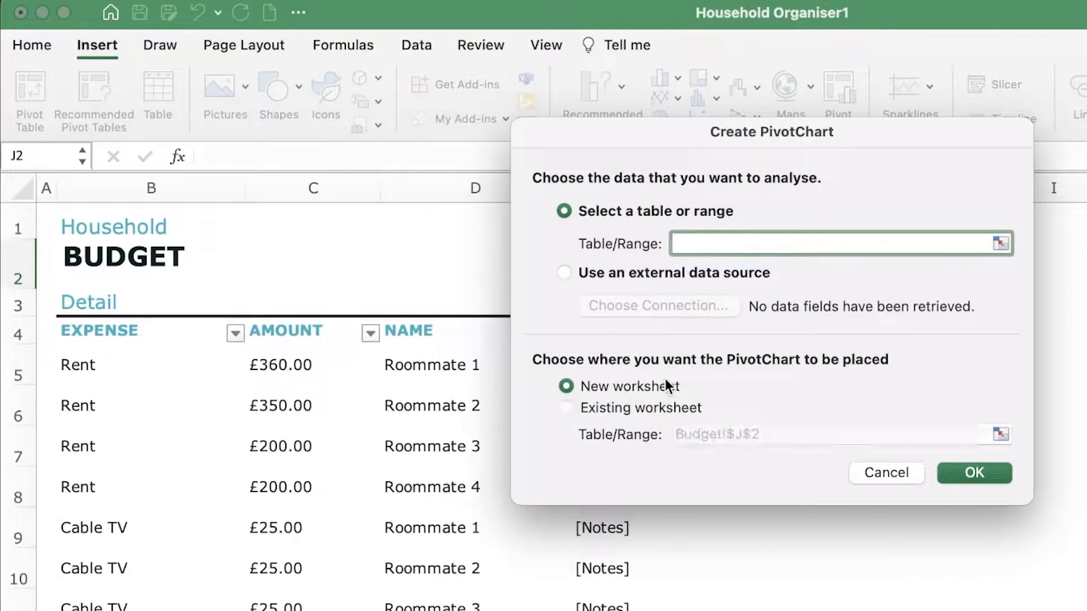
pyautogui.click(663, 411)
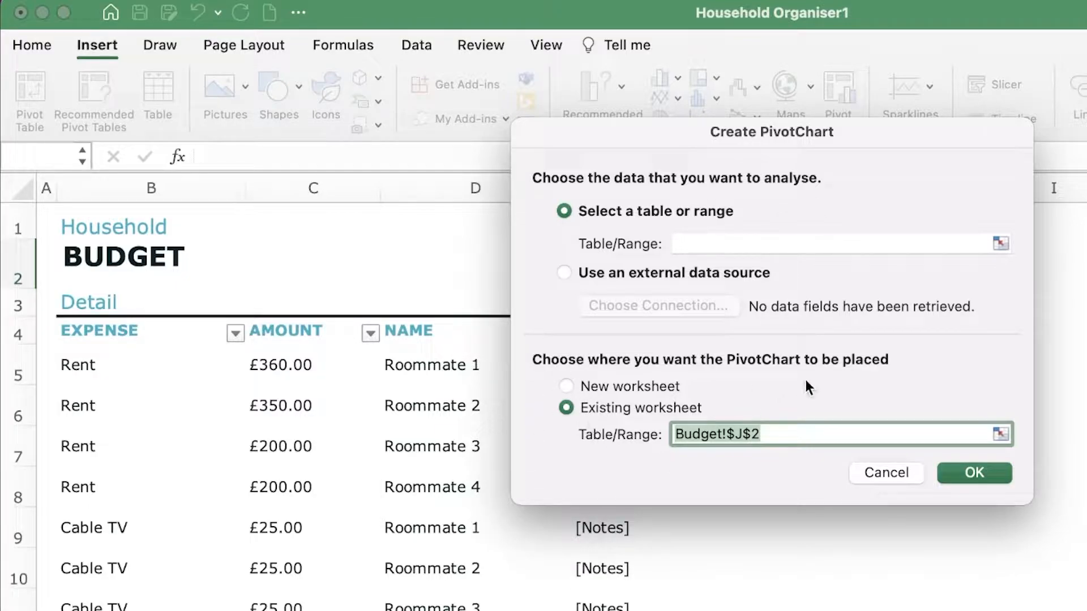
pyautogui.press('Down')
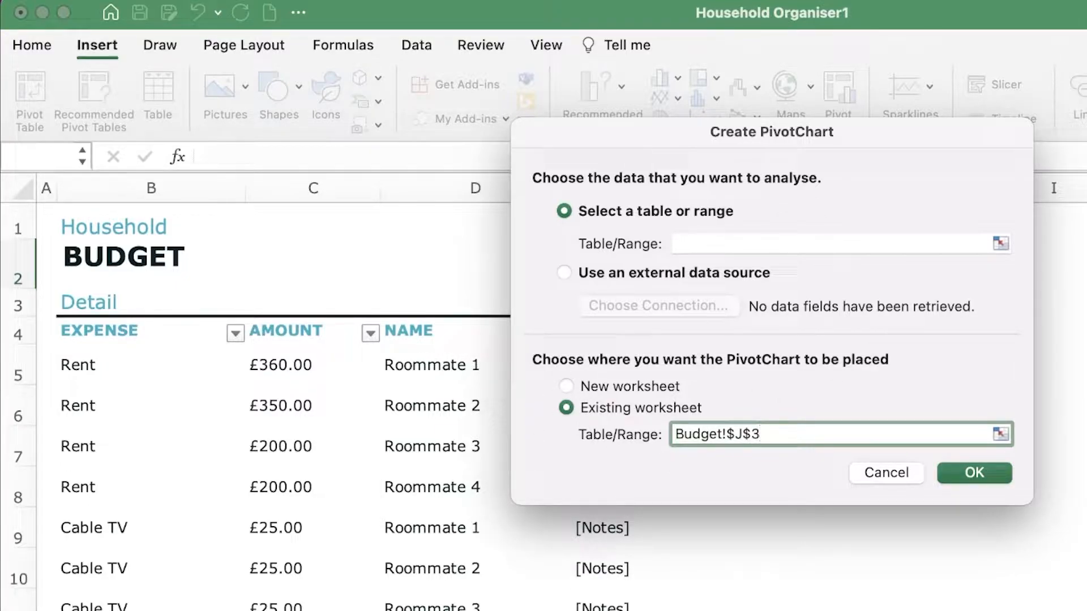
pyautogui.moveTo(1004, 268); pyautogui.dragTo(1007, 447)
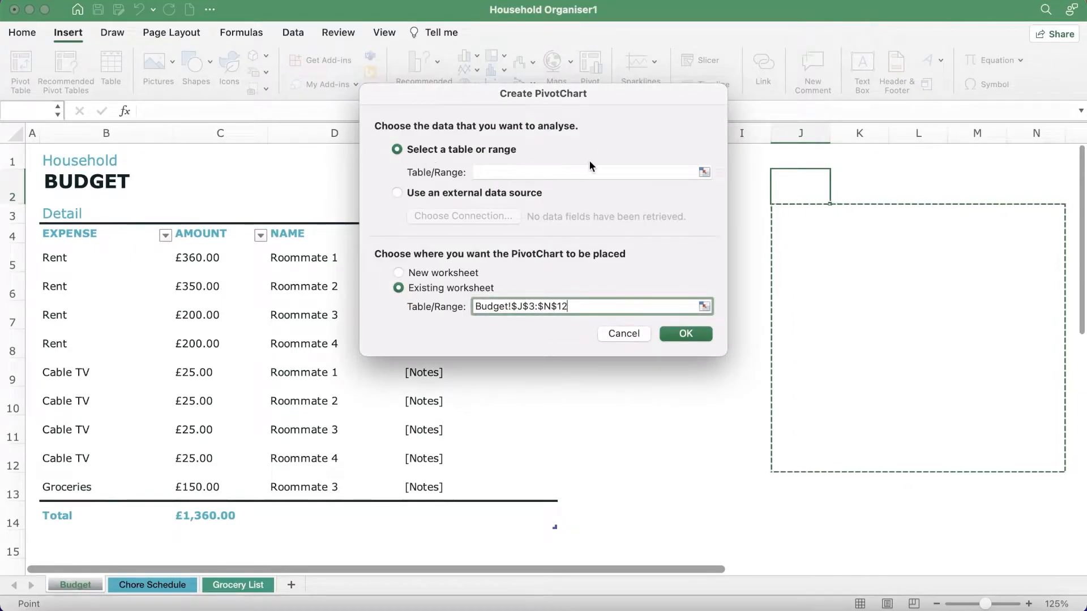
# Step: Use the budget table's AMOUNT column as the PivotChart's data range and create the chart
pyautogui.click(704, 171)
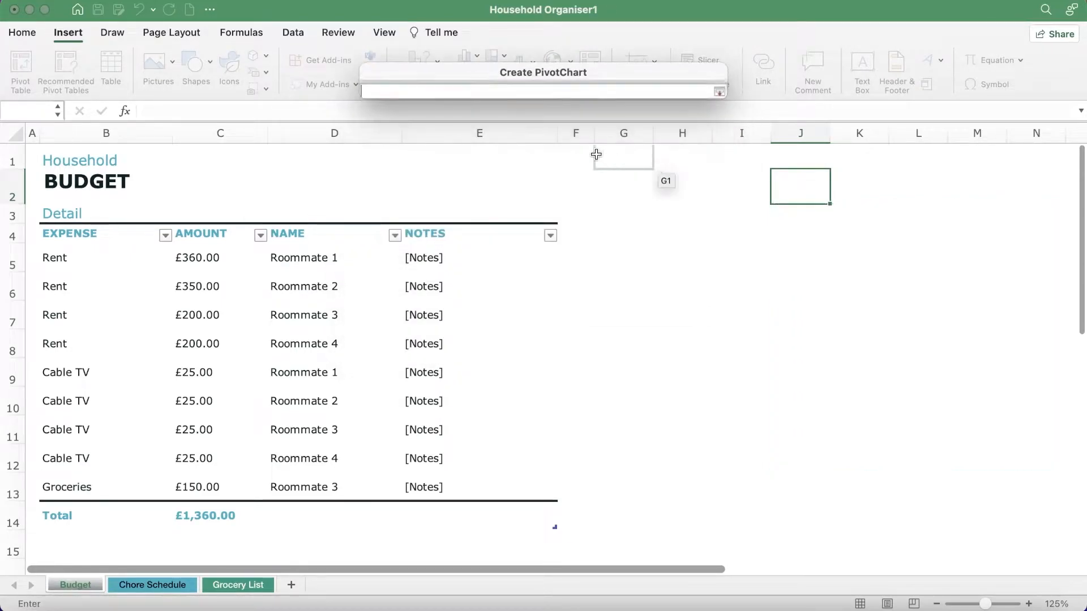
pyautogui.moveTo(180, 236); pyautogui.dragTo(192, 497)
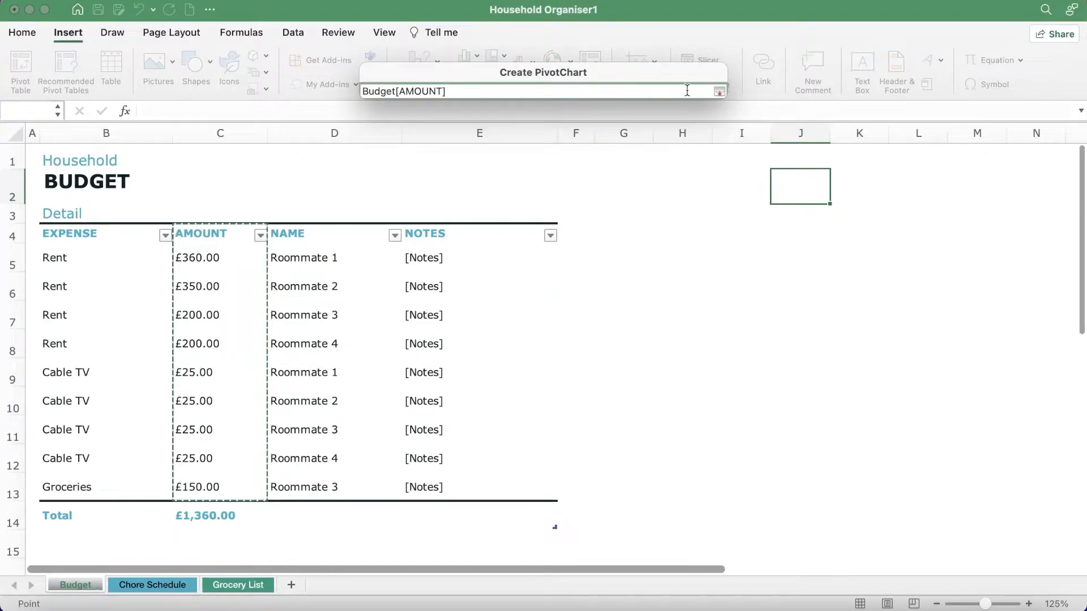
pyautogui.click(719, 91)
pyautogui.click(686, 334)
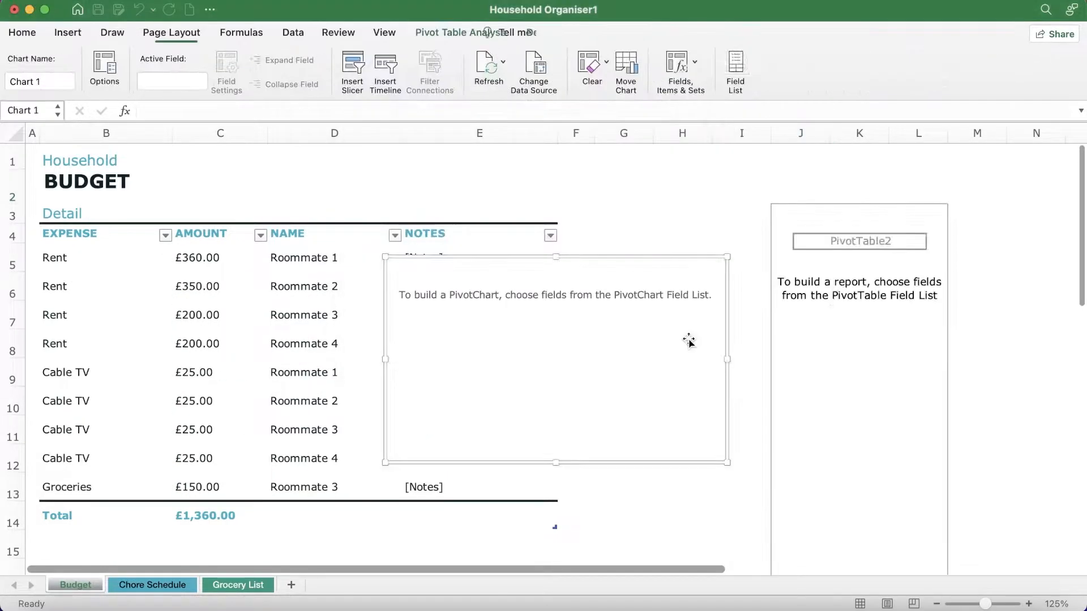
# Step: Add the AMOUNT field to the PivotChart's values and close the field list
pyautogui.click(853, 195)
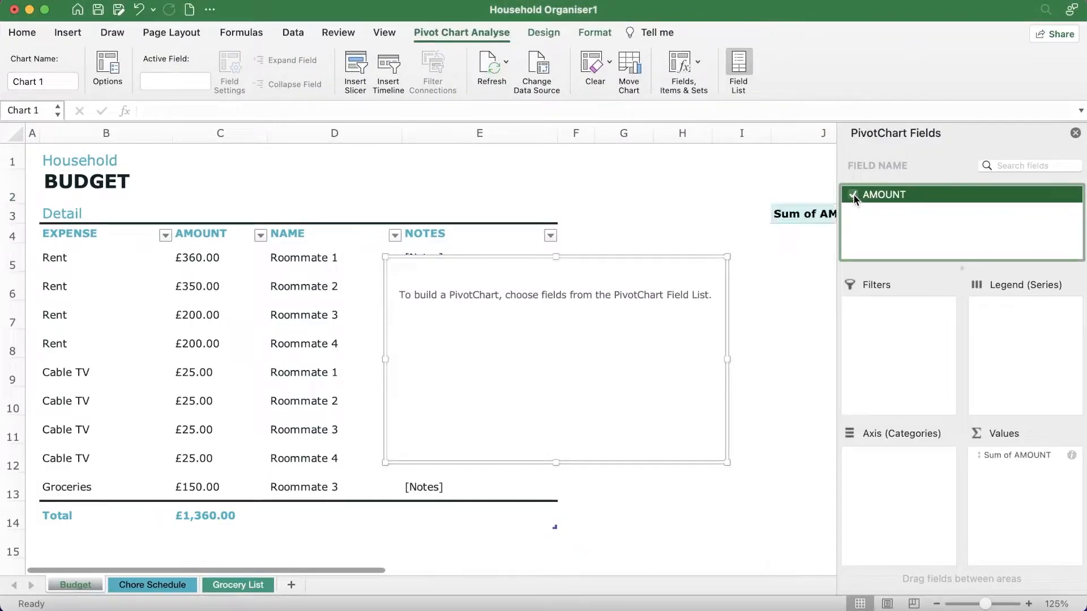
pyautogui.click(859, 196)
pyautogui.click(860, 196)
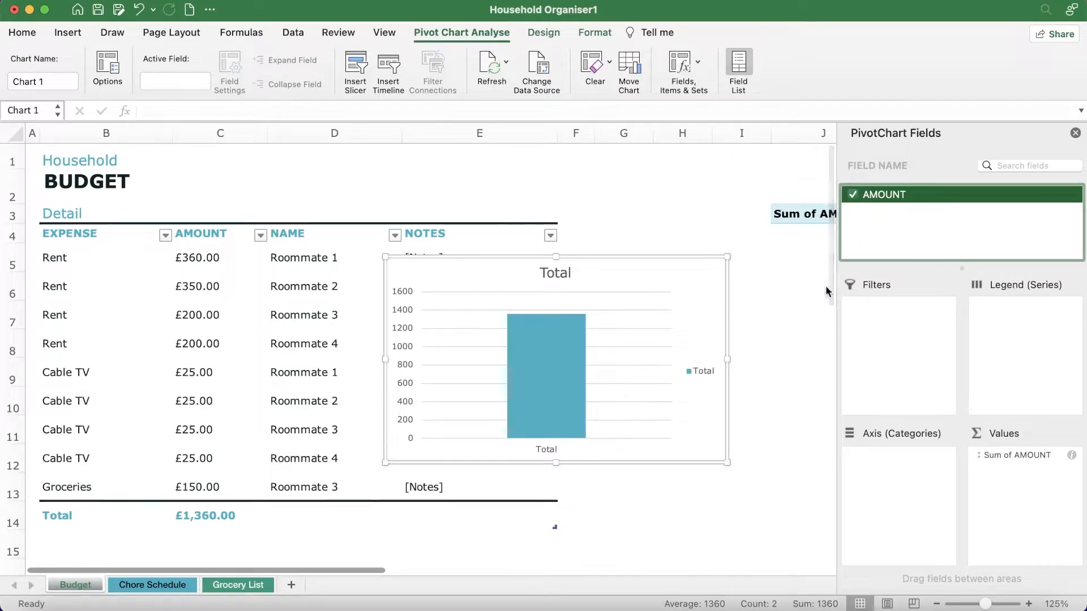
pyautogui.click(1076, 134)
# Step: Move the PivotChart off the budget table into the empty area below the Sum of AMOUNT cells
pyautogui.click(560, 398)
pyautogui.moveTo(669, 317); pyautogui.dragTo(815, 322)
pyautogui.click(561, 370)
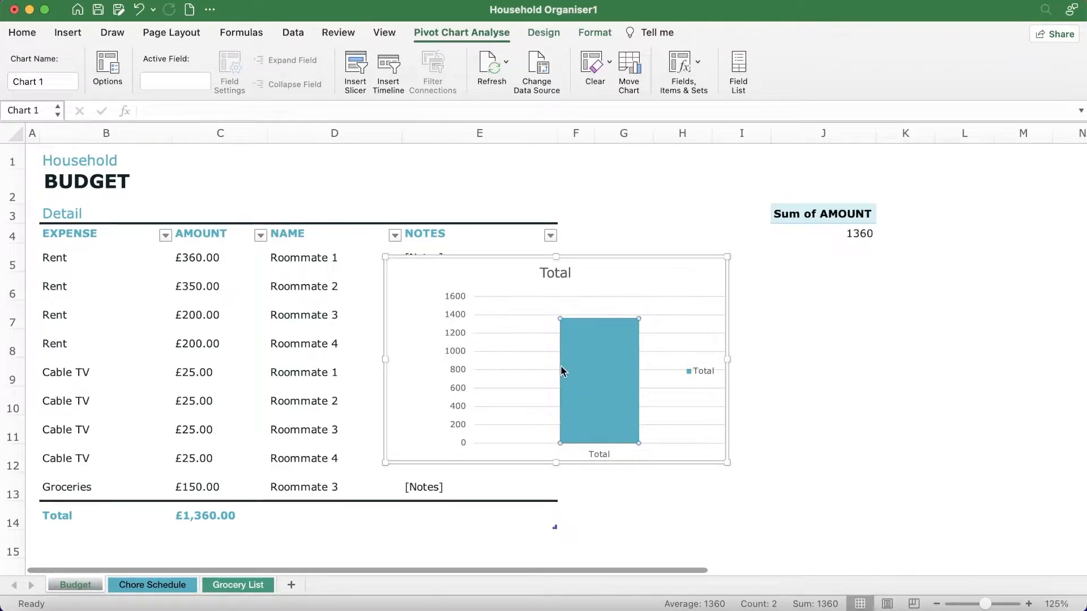
pyautogui.doubleClick(611, 357)
pyautogui.moveTo(639, 260); pyautogui.dragTo(852, 294)
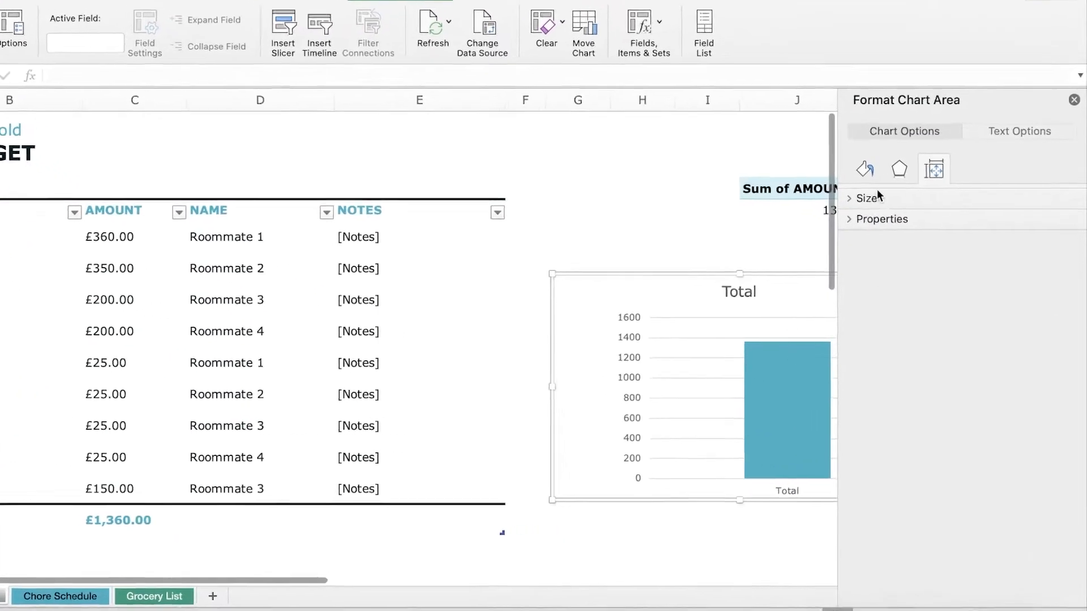
# Step: Examine the chart area's size, properties and text options, and close the formatting pane
pyautogui.click(883, 238)
pyautogui.click(839, 173)
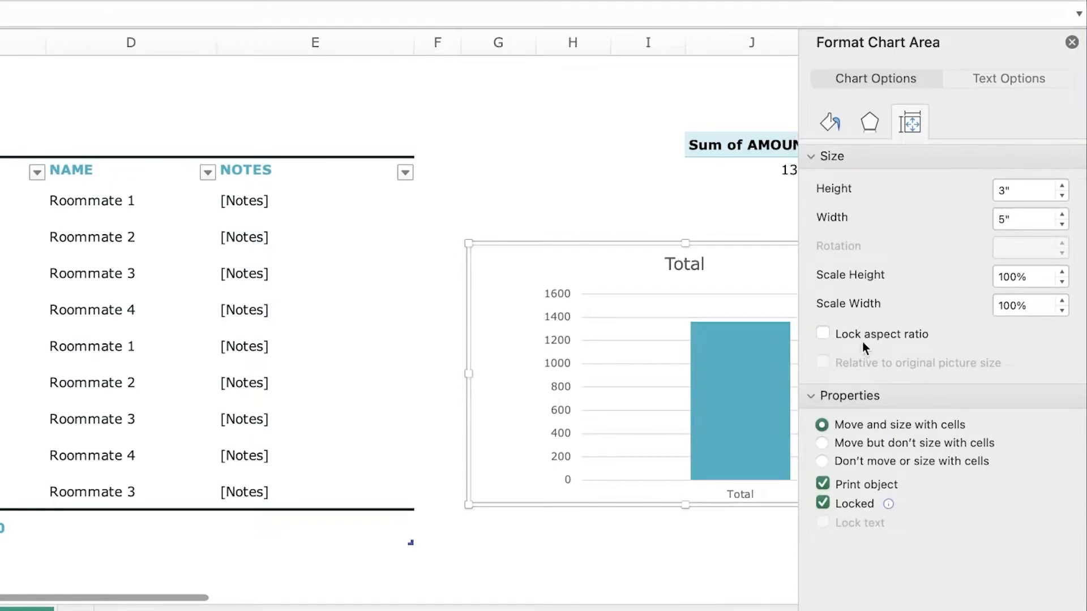
pyautogui.click(815, 156)
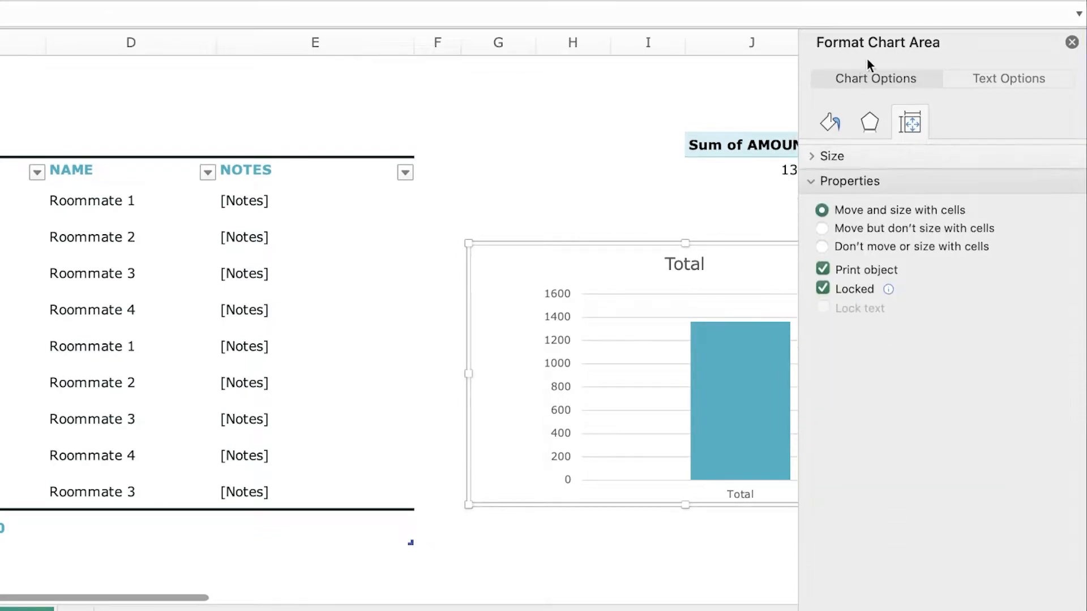
pyautogui.click(1006, 84)
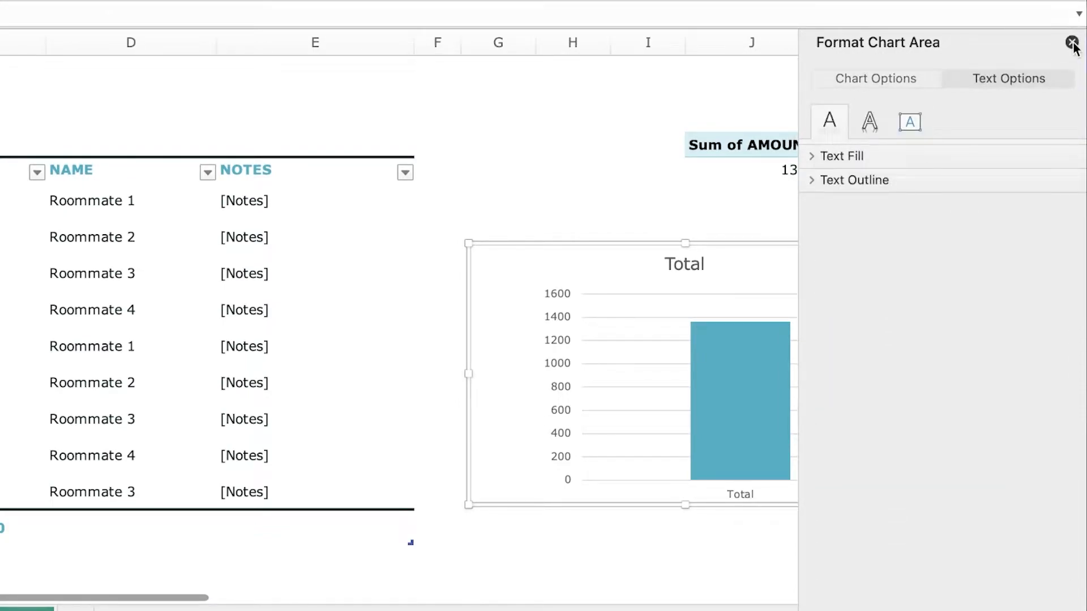
pyautogui.click(1072, 43)
# Step: Shift the plot area back toward the chart's middle and reposition the chart across columns H to M under Sum of AMOUNT
pyautogui.moveTo(672, 390); pyautogui.dragTo(582, 332)
pyautogui.click(735, 147)
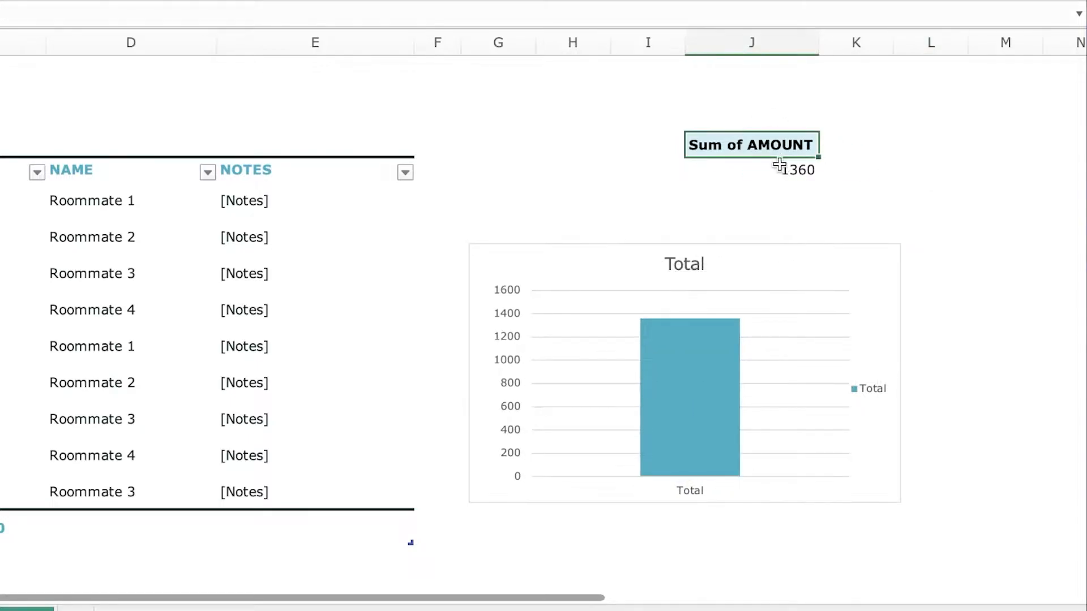
pyautogui.click(631, 206)
pyautogui.moveTo(553, 274); pyautogui.dragTo(676, 225)
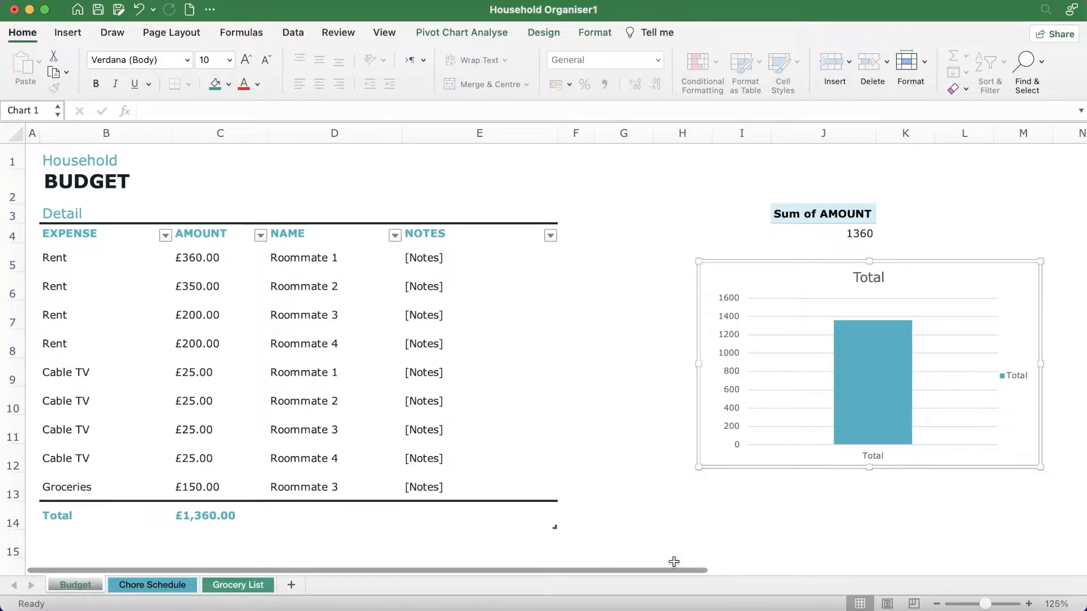
# Step: Return to the template gallery and create a new workbook from the Annual Financial Report template
pyautogui.click(78, 9)
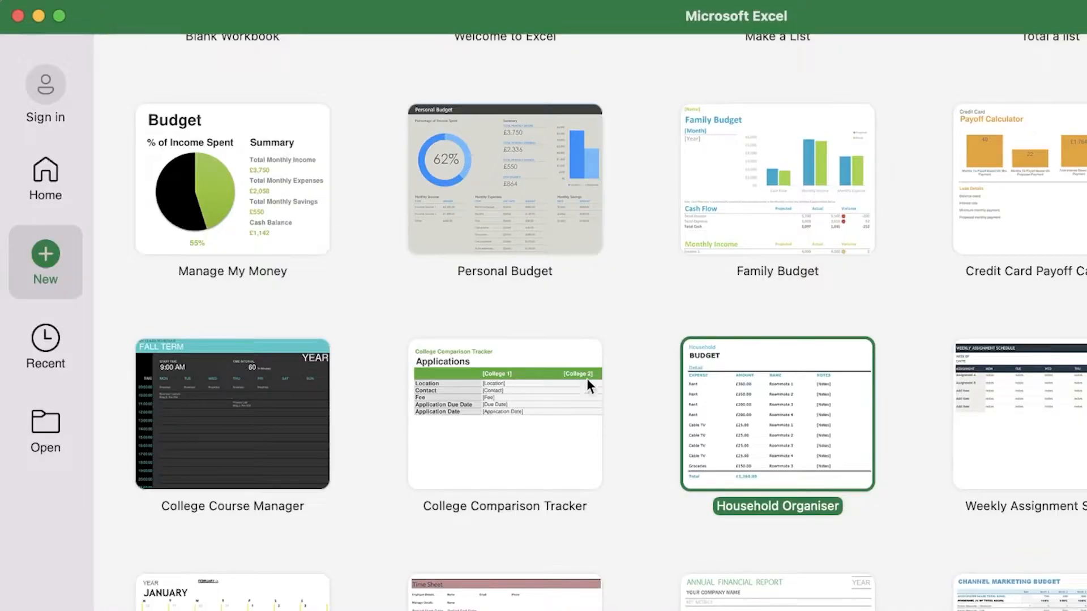
pyautogui.scroll(-2, 368, 453)
pyautogui.scroll(5, 362, 444)
pyautogui.scroll(-5, 352, 436)
pyautogui.scroll(-2, 938, 293)
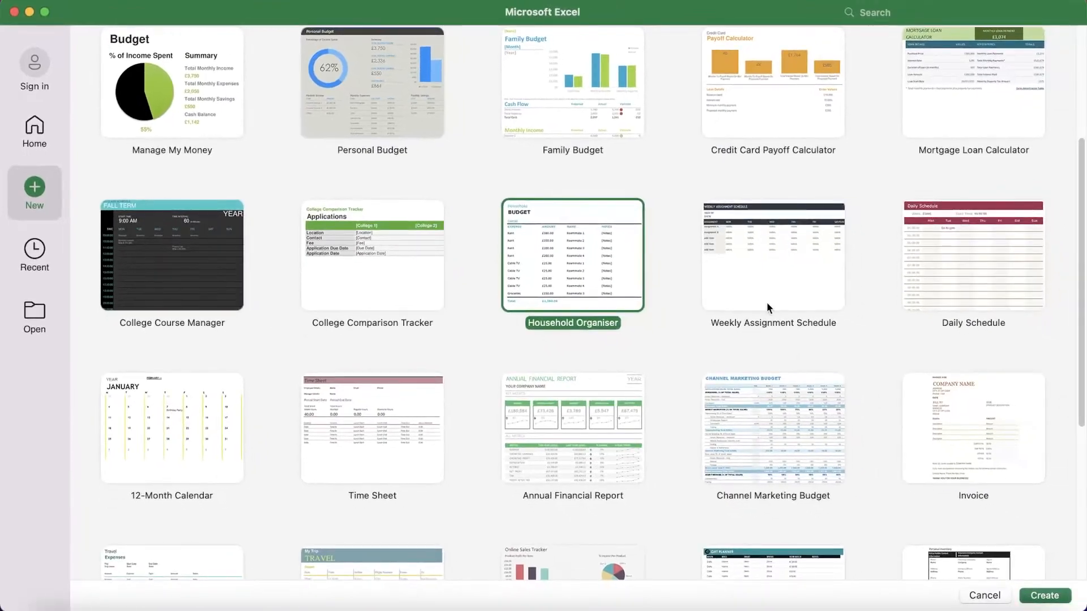
pyautogui.scroll(-3, 939, 294)
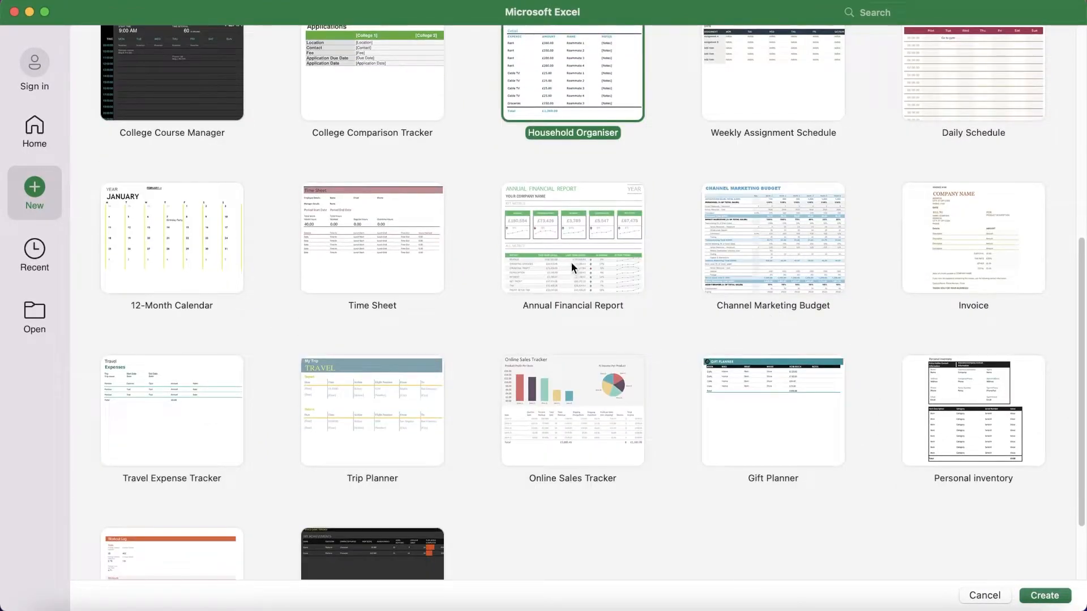
pyautogui.doubleClick(572, 271)
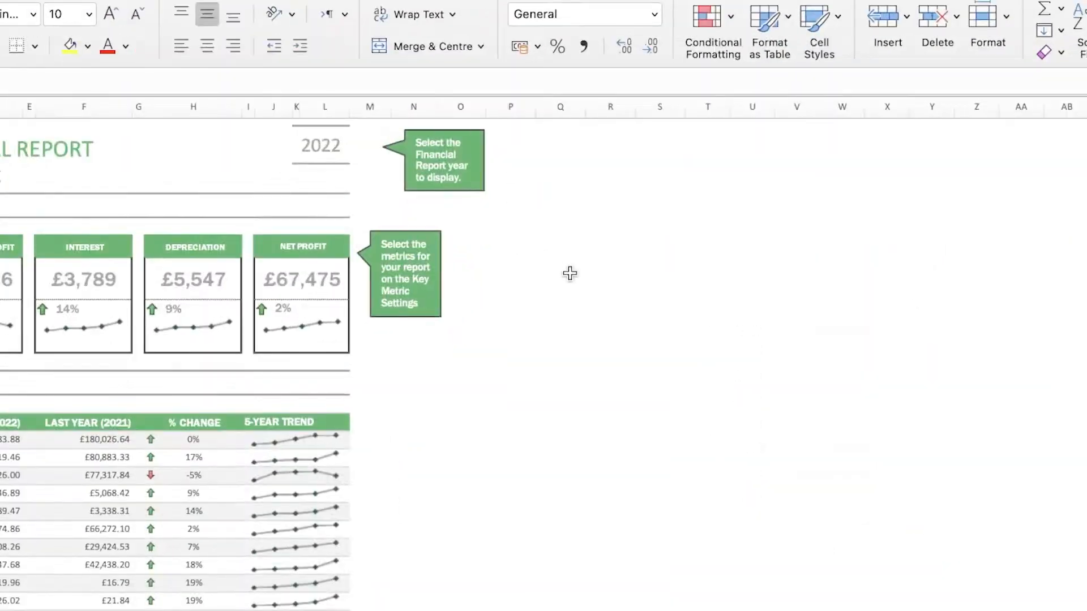
# Step: Look through the report workbook's Financial Report and Financial Data Input worksheets
pyautogui.scroll(-3, 563, 271)
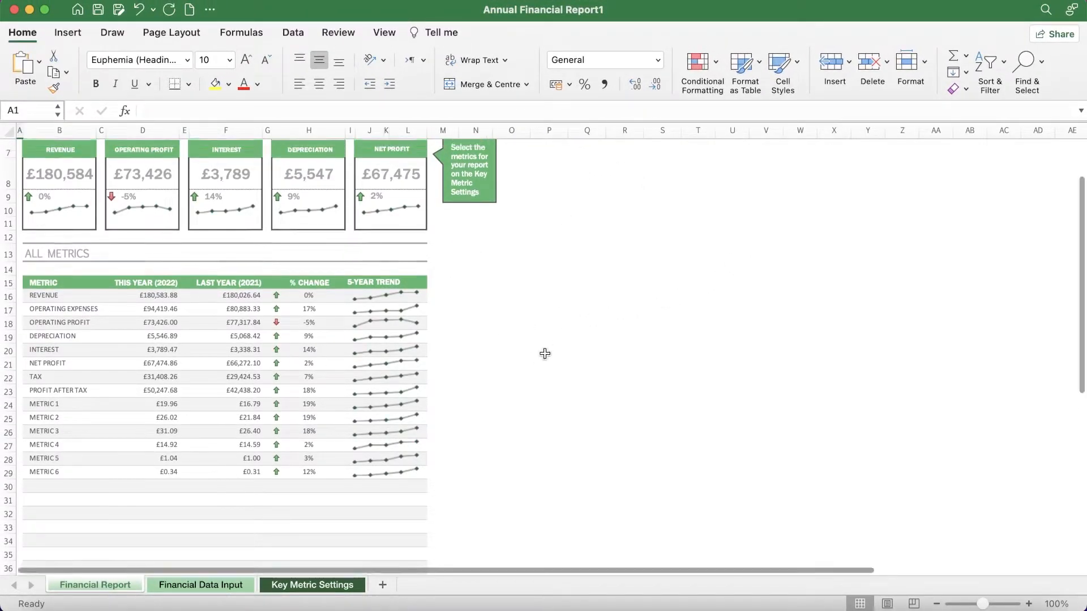
pyautogui.scroll(-10, 544, 354)
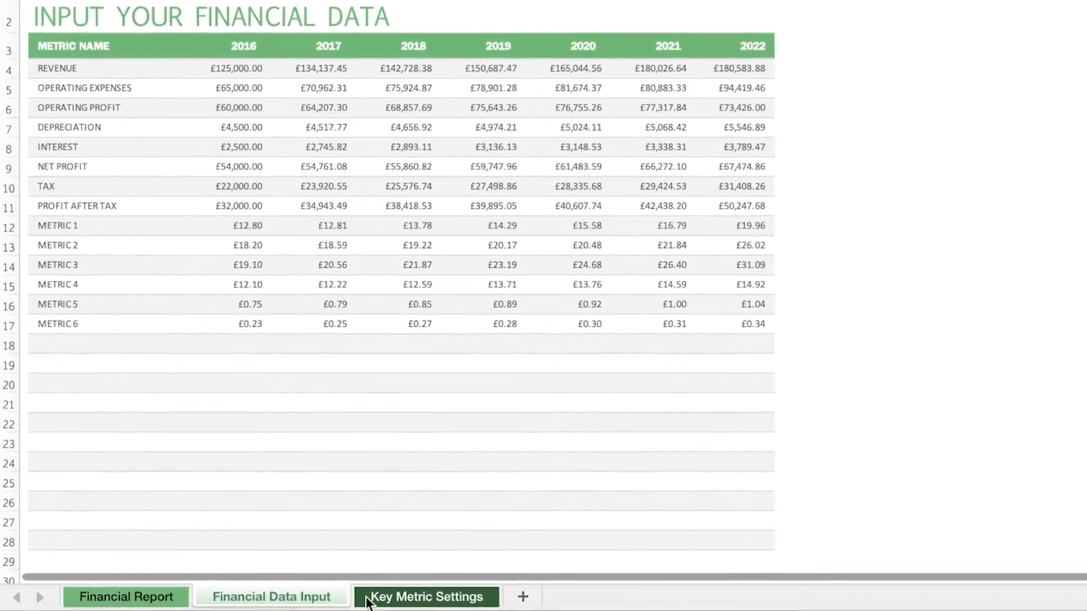
pyautogui.click(300, 588)
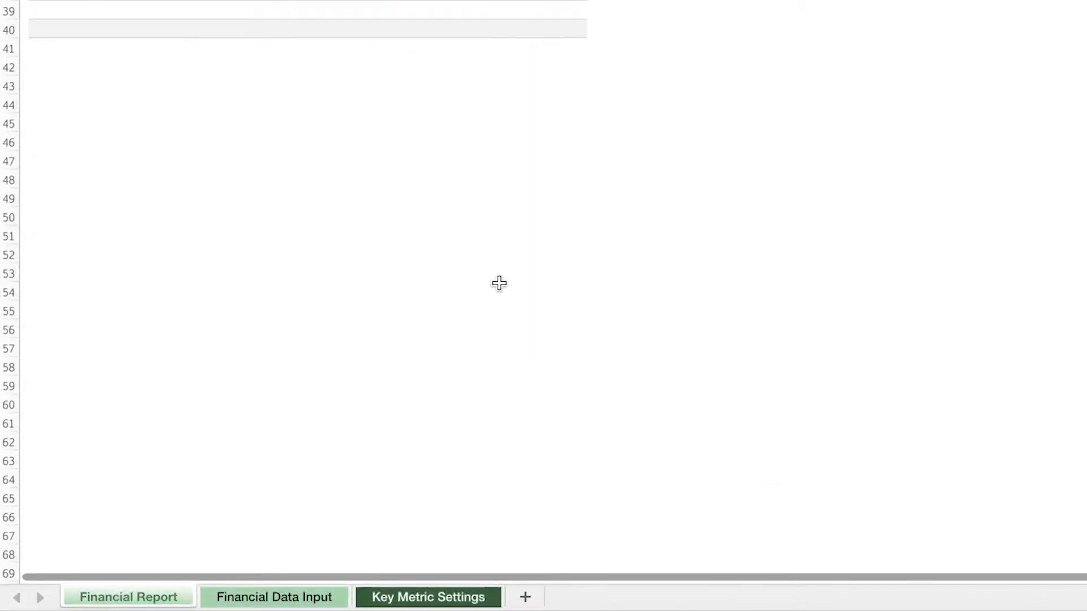
# Step: Start a PivotChart on the Financial Data Input worksheet using the range C3:I17 as its source data
pyautogui.scroll(7, 272, 532)
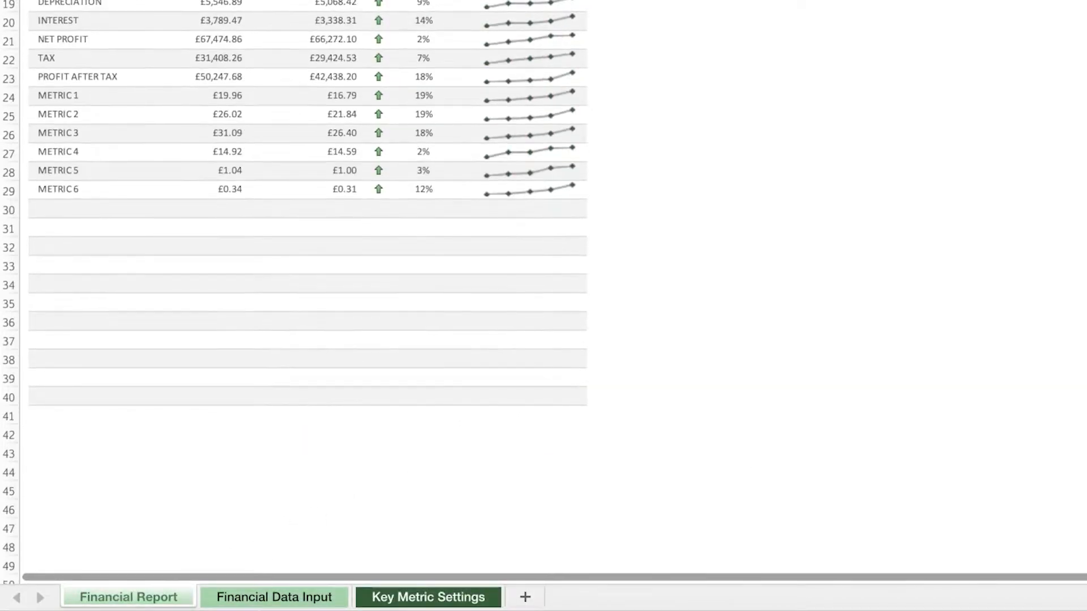
pyautogui.click(266, 597)
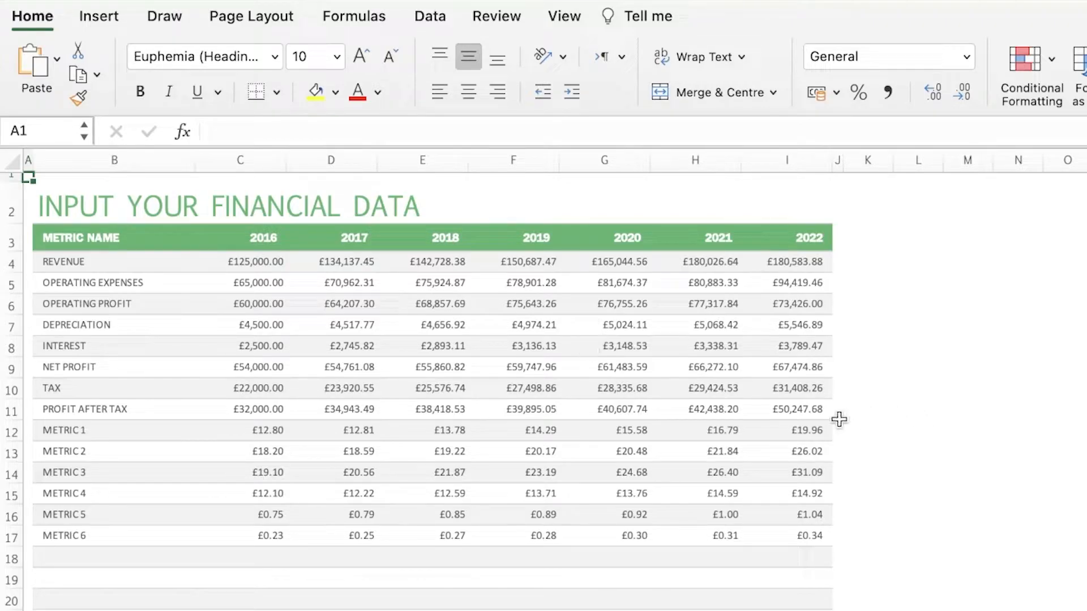
pyautogui.click(82, 25)
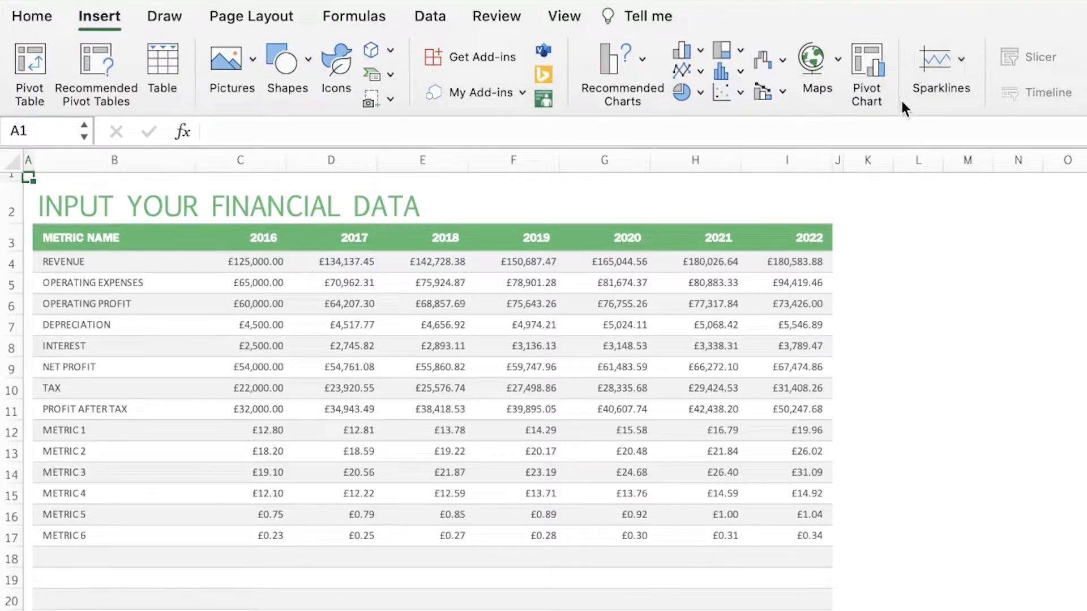
pyautogui.click(864, 88)
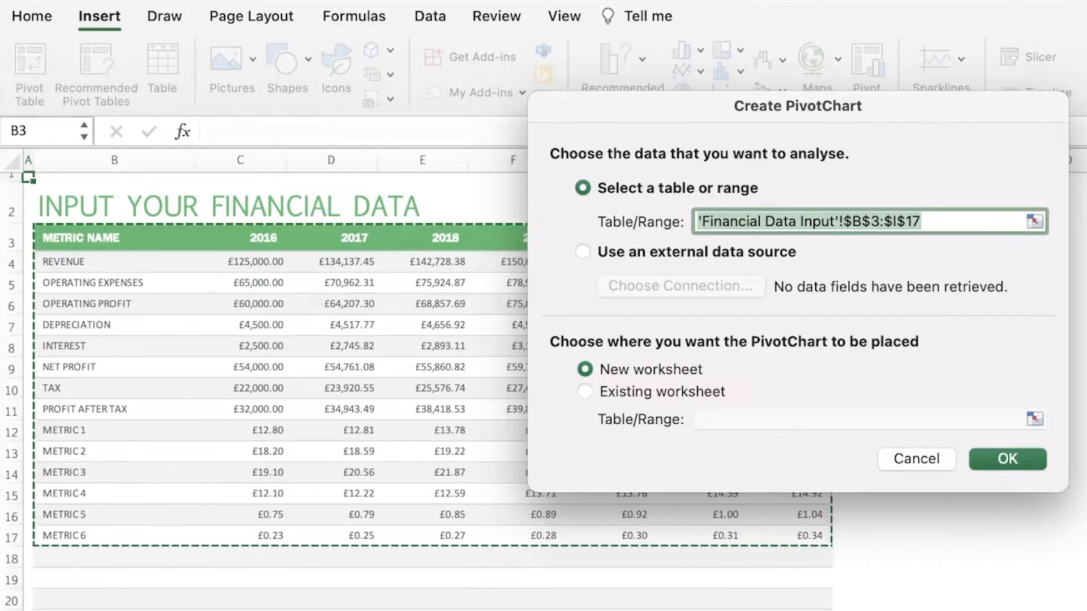
pyautogui.press('BackSpace')
pyautogui.moveTo(233, 230); pyautogui.dragTo(823, 544)
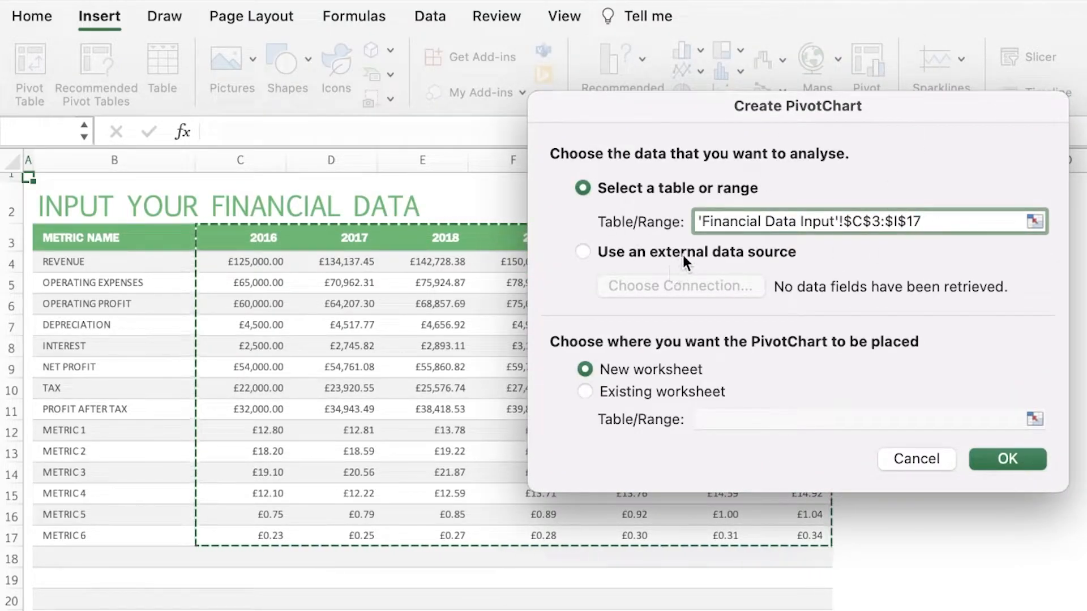
# Step: Place the PivotChart on the existing worksheet, choosing the empty area below the data table starting at B31, and create it
pyautogui.click(660, 390)
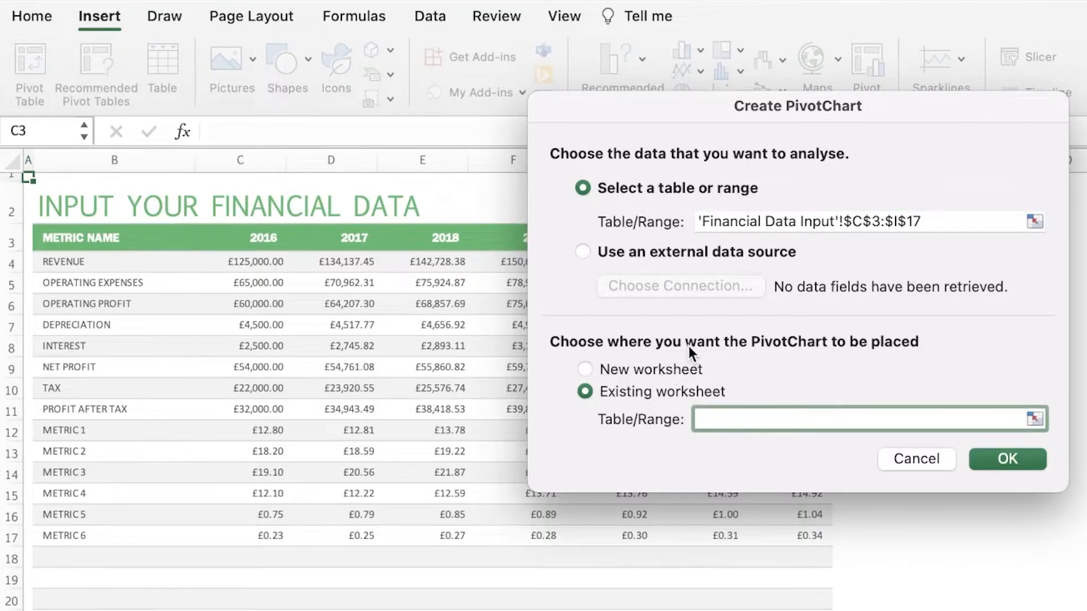
pyautogui.scroll(-5, 552, 437)
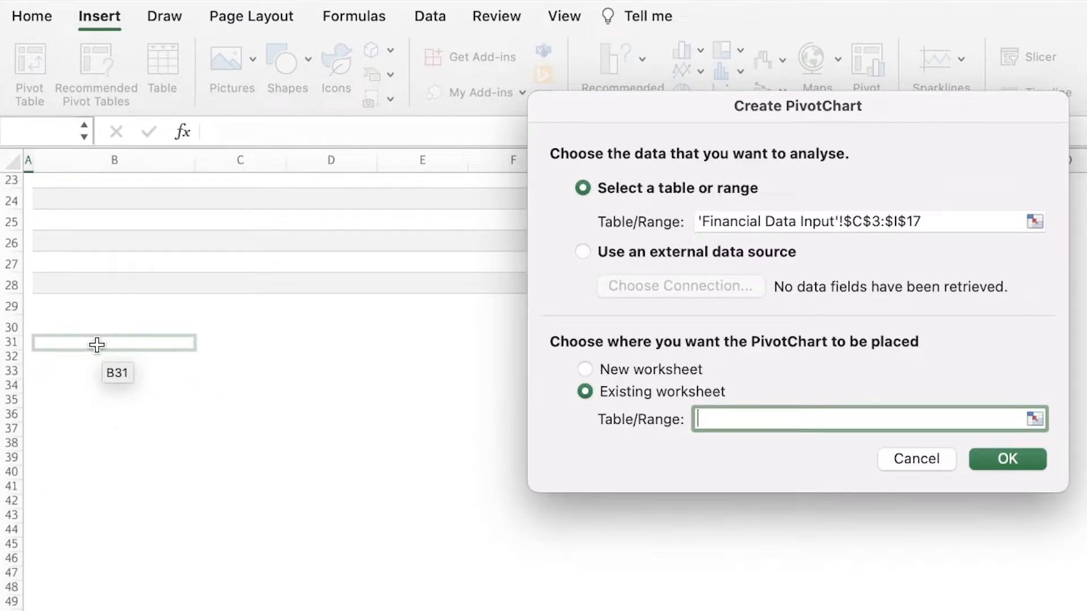
pyautogui.moveTo(97, 345); pyautogui.dragTo(794, 610)
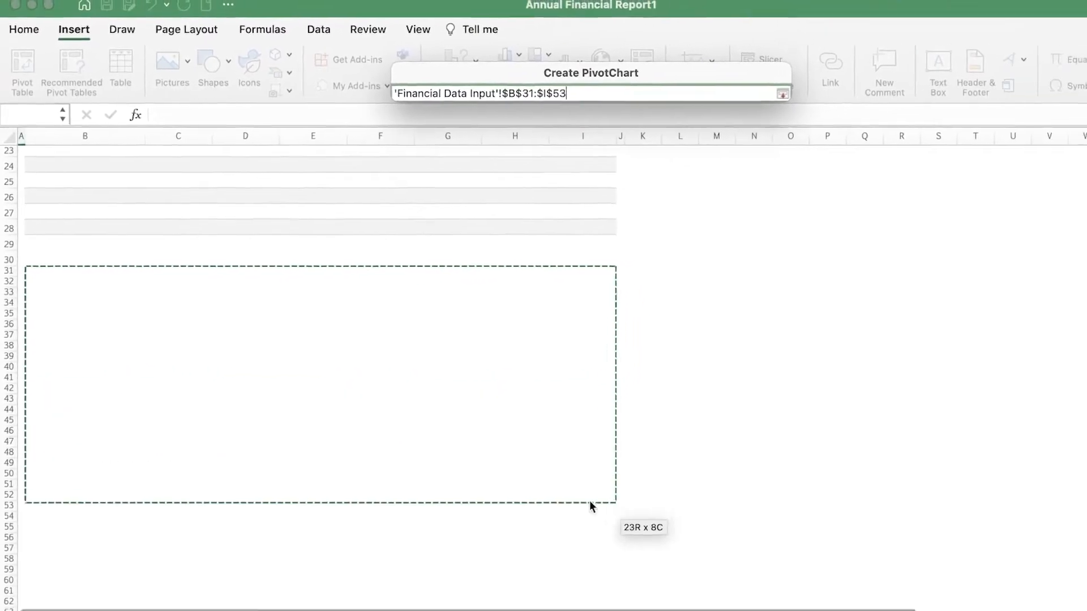
pyautogui.moveTo(541, 558); pyautogui.dragTo(538, 592)
pyautogui.click(694, 337)
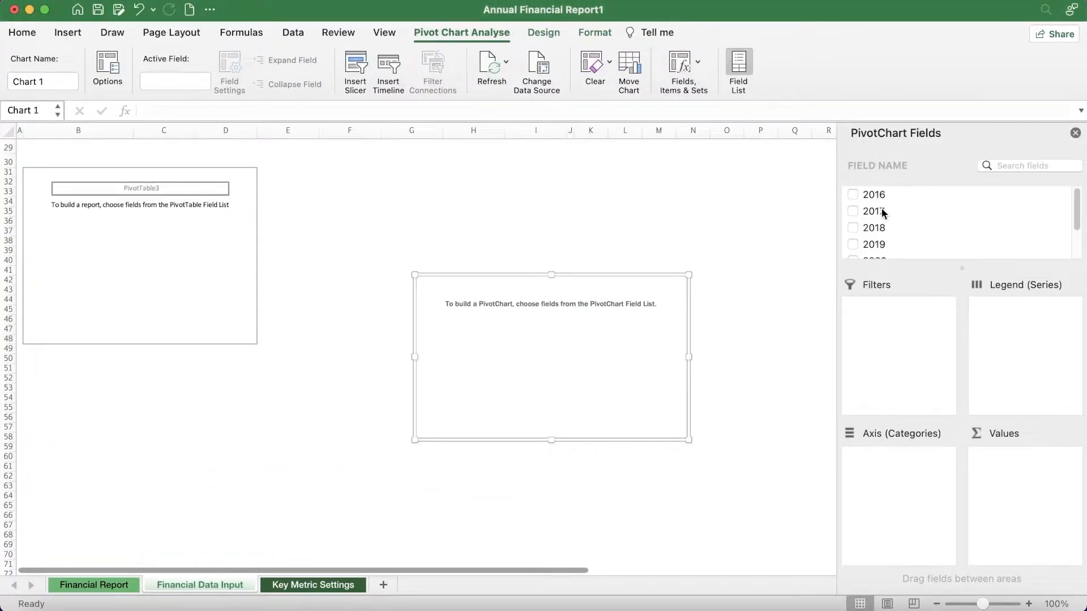
# Step: Add every year field from 2016 to 2022 to the PivotChart
pyautogui.click(864, 195)
pyautogui.click(852, 195)
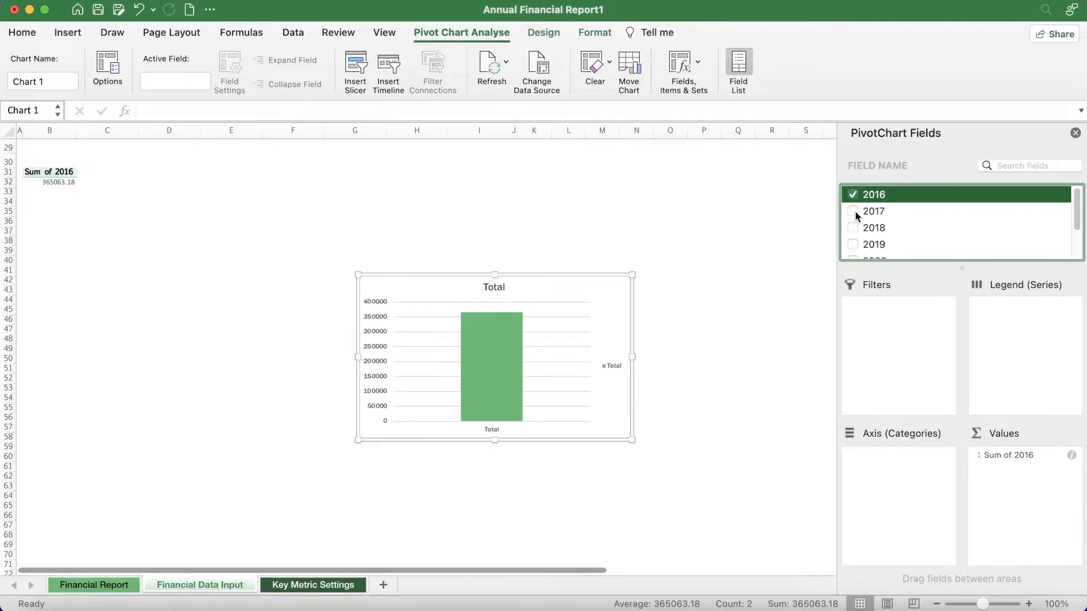
pyautogui.click(854, 211)
pyautogui.click(854, 227)
pyautogui.click(853, 244)
pyautogui.scroll(-3, 879, 236)
pyautogui.click(852, 218)
pyautogui.click(852, 234)
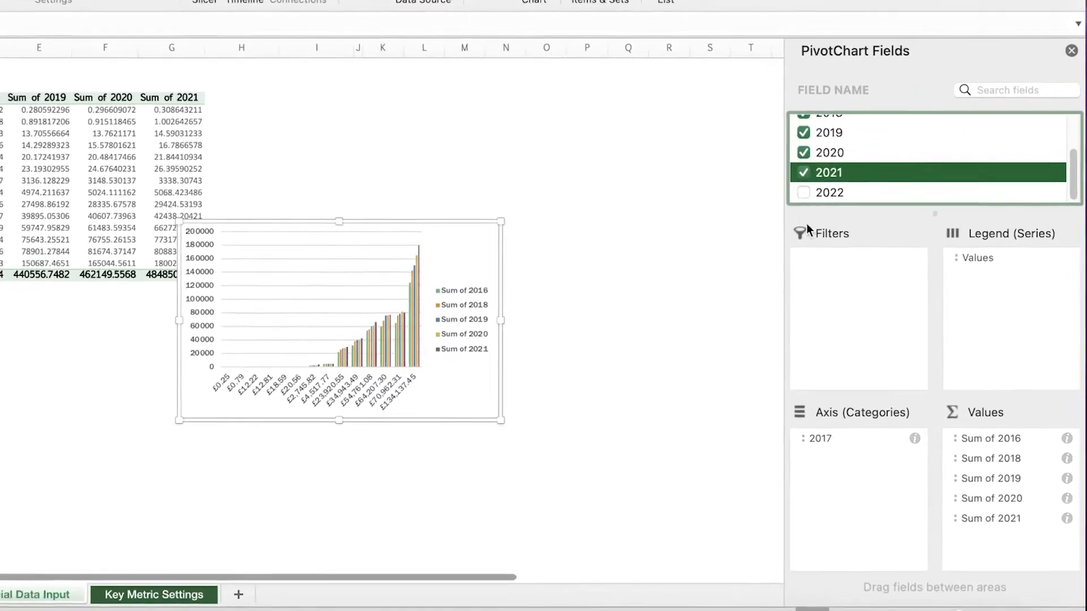
pyautogui.click(804, 194)
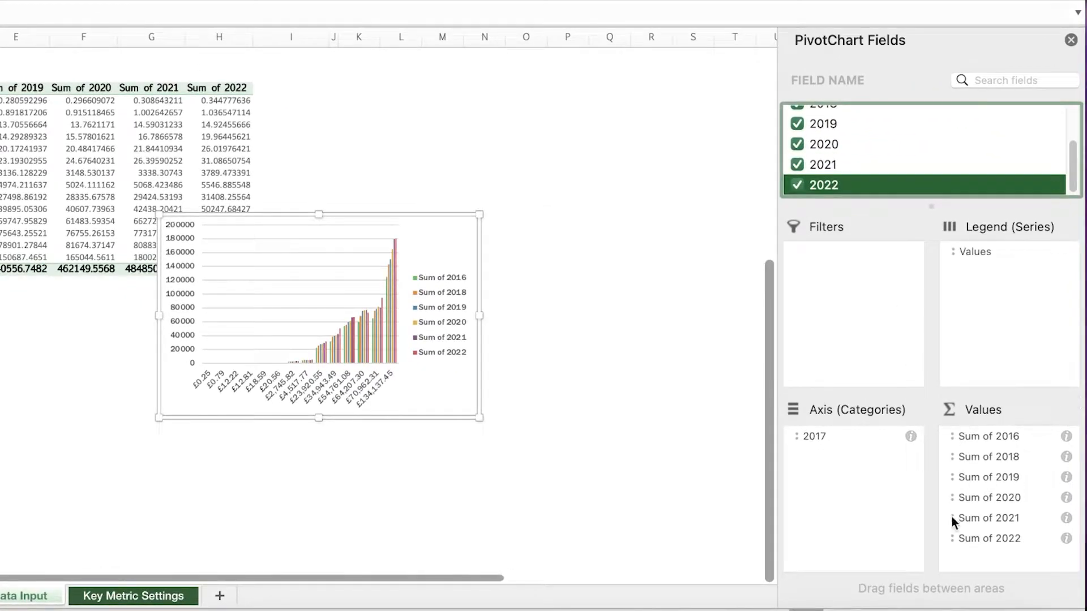
# Step: Show the Sum of 2021 values as % Difference From, with base field 2016 and base item (previous)
pyautogui.click(981, 264)
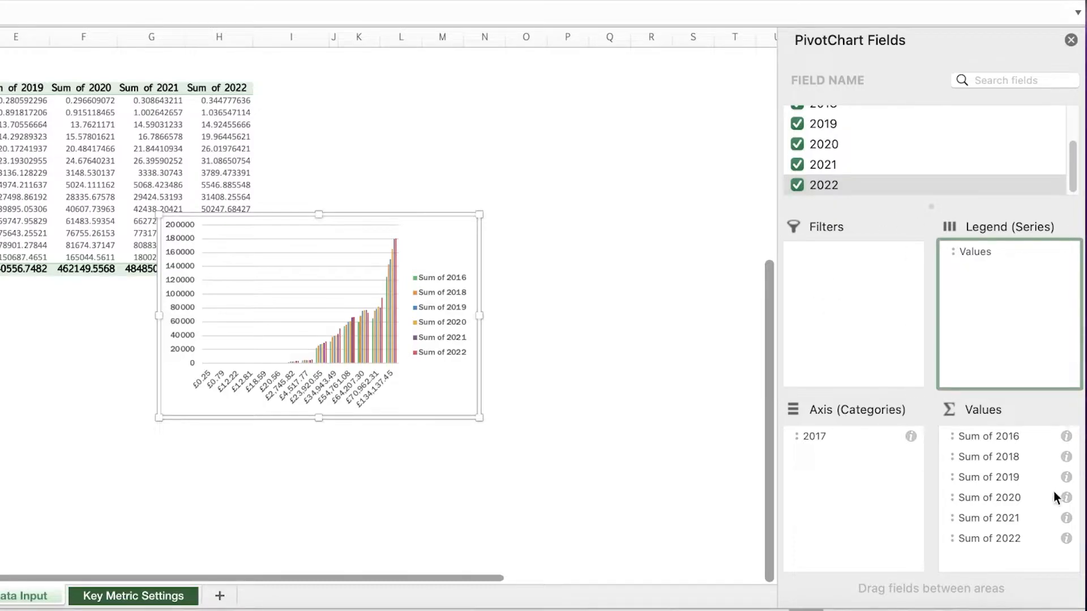
pyautogui.click(1067, 518)
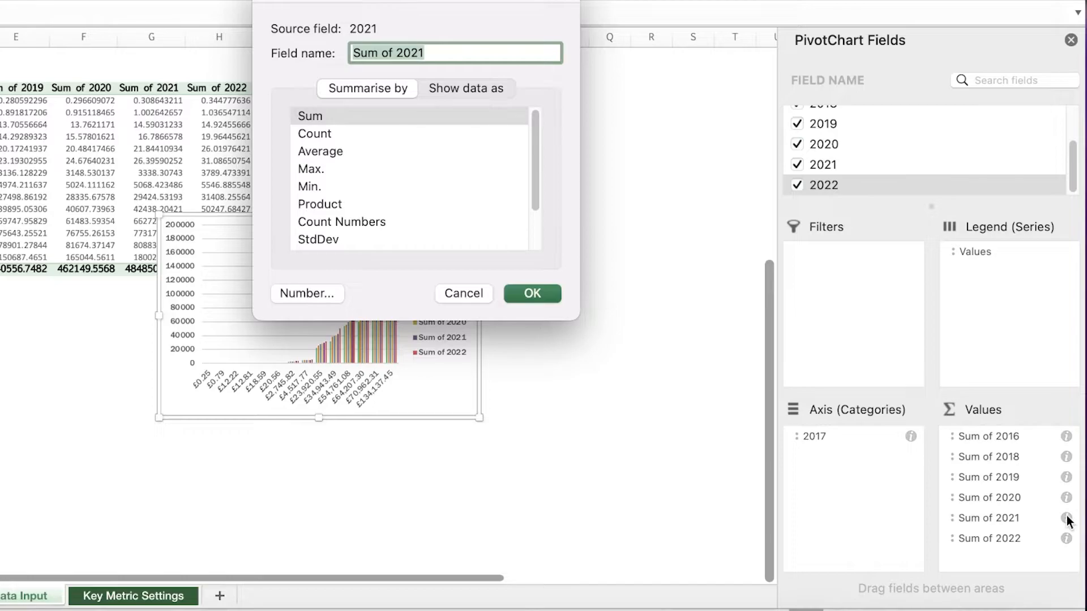
pyautogui.scroll(-3, 451, 160)
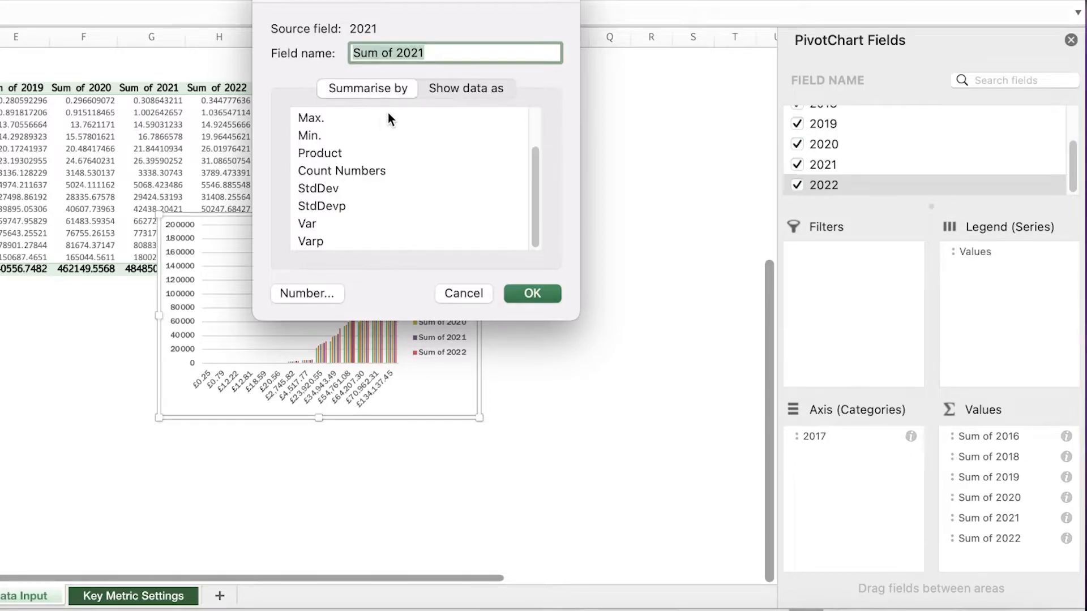
pyautogui.click(469, 90)
pyautogui.click(411, 123)
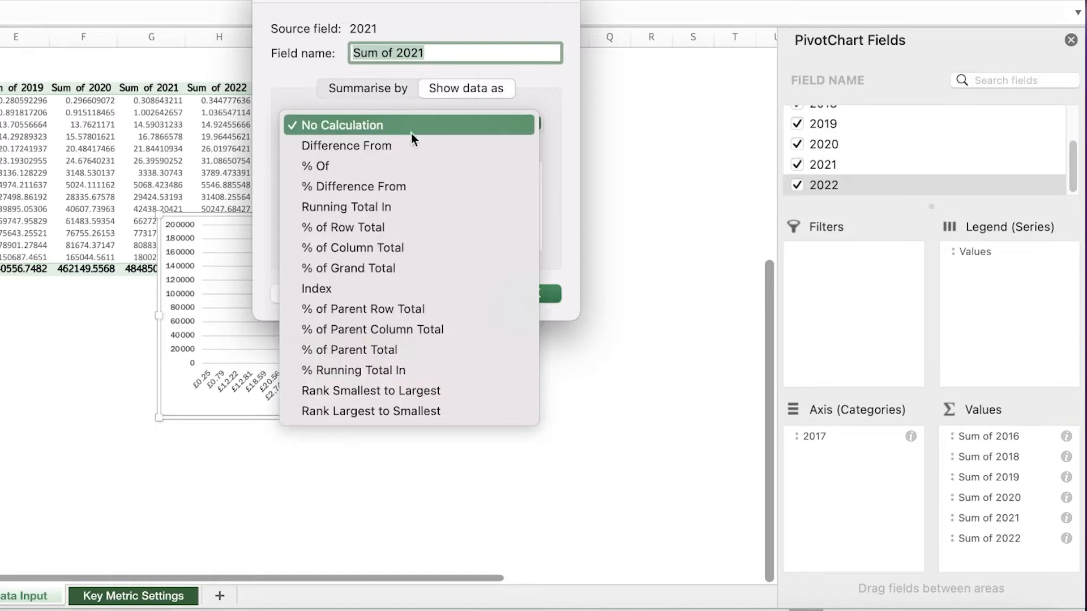
pyautogui.click(378, 183)
pyautogui.click(450, 172)
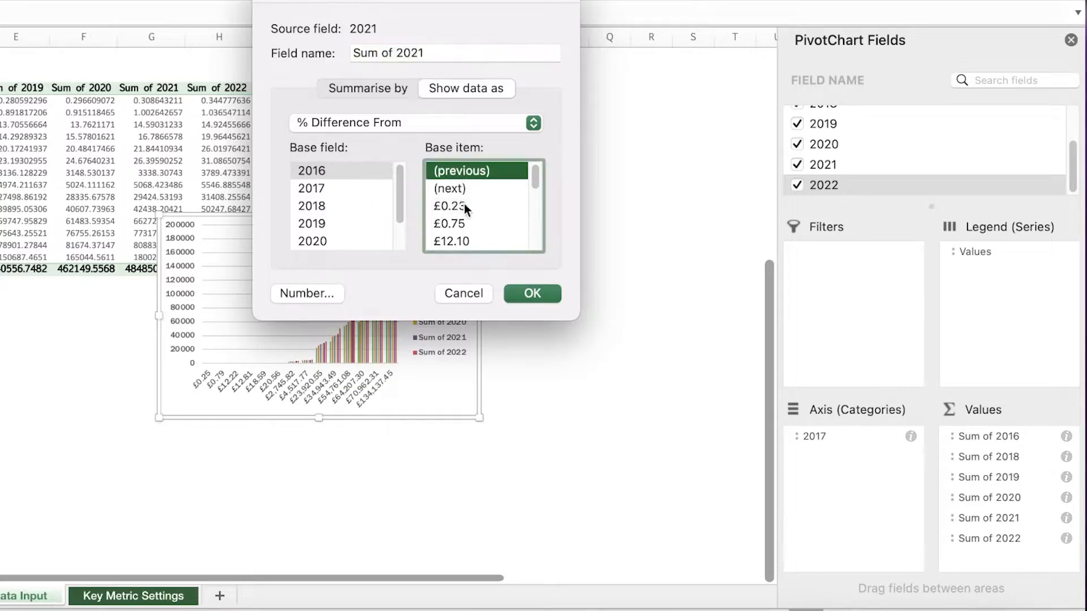
pyautogui.click(519, 291)
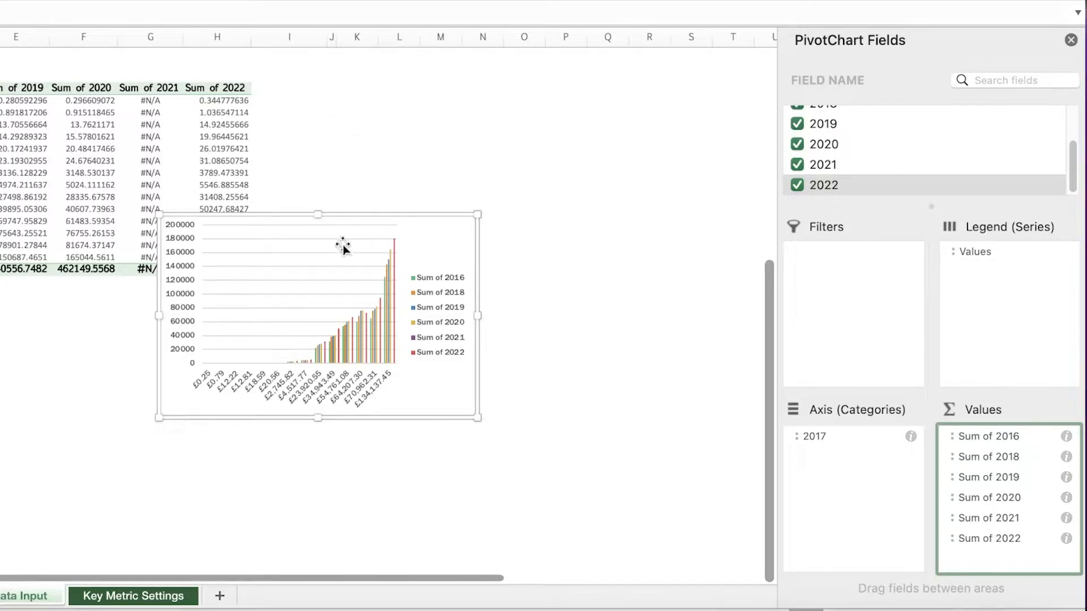
# Step: Close the field list, enlarge the PivotChart and move it beside the financial data table across columns K to Z
pyautogui.click(1070, 40)
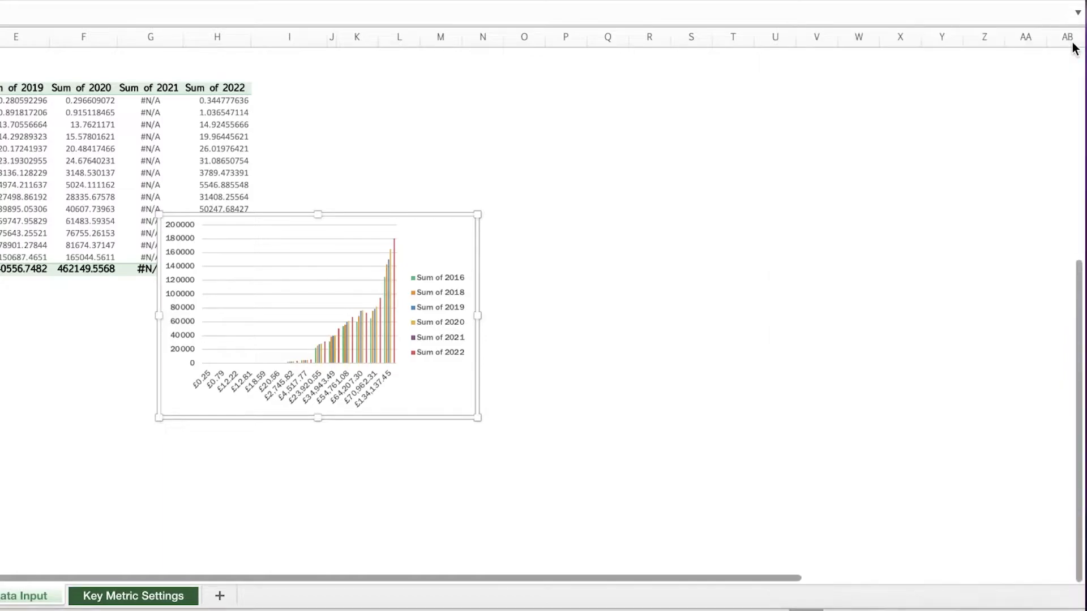
pyautogui.moveTo(478, 217); pyautogui.dragTo(805, 289)
pyautogui.moveTo(494, 257); pyautogui.dragTo(793, 151)
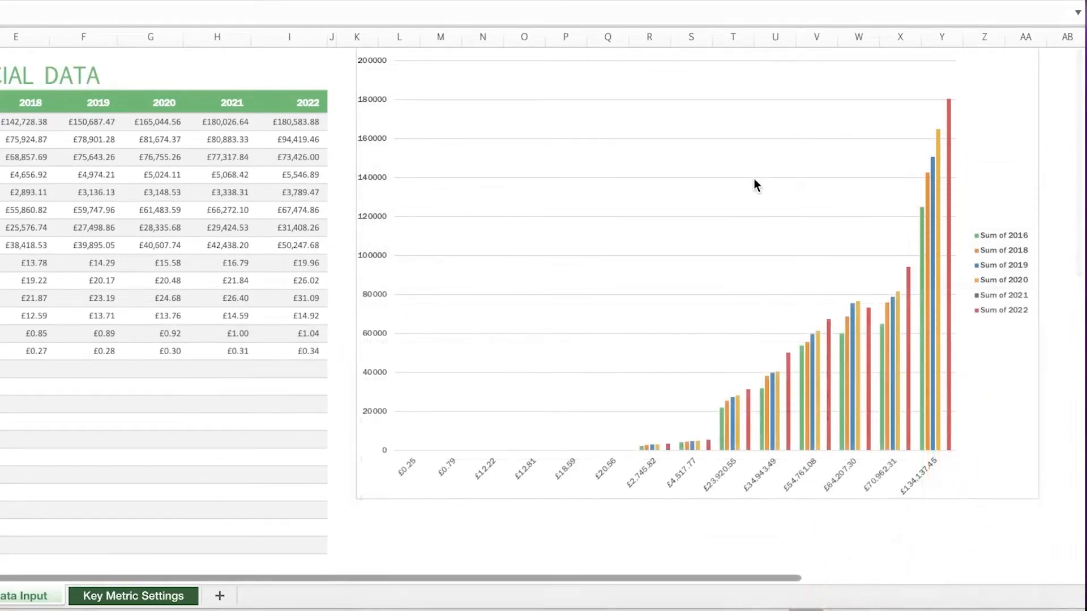
pyautogui.moveTo(860, 224); pyautogui.dragTo(732, 265)
pyautogui.click(1043, 179)
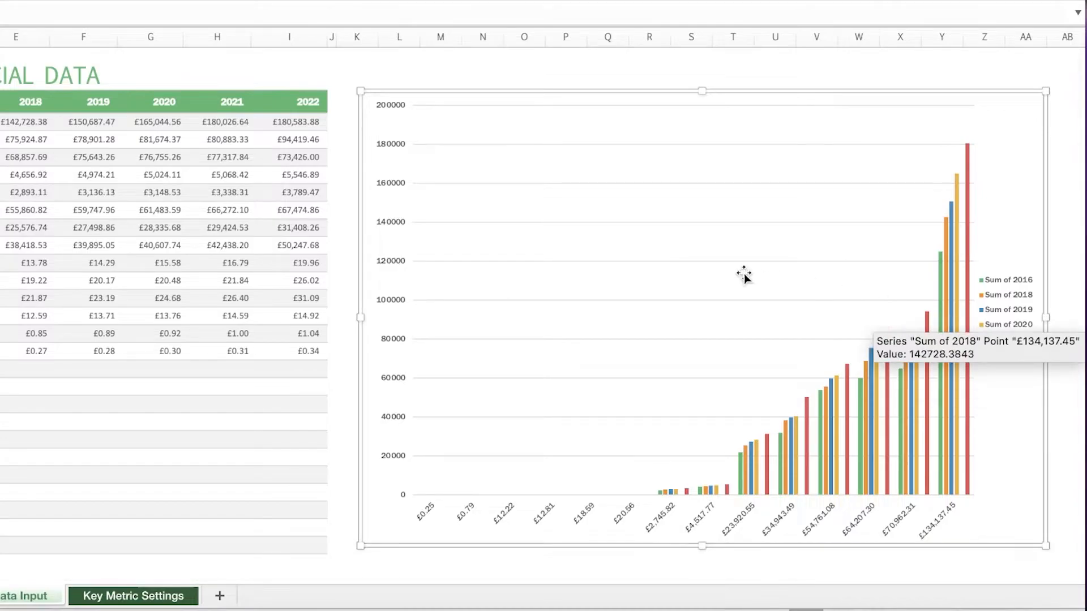
pyautogui.scroll(-2, 971, 251)
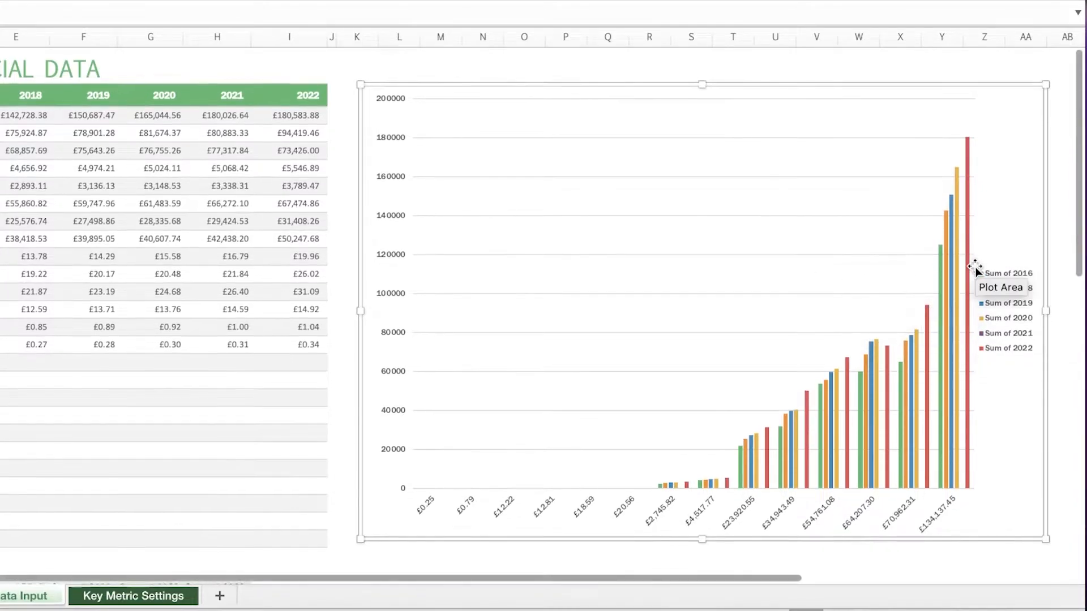
# Step: Review the plot area's chart type options, dismiss them without changes, and delete the PivotChart
pyautogui.rightClick(847, 215)
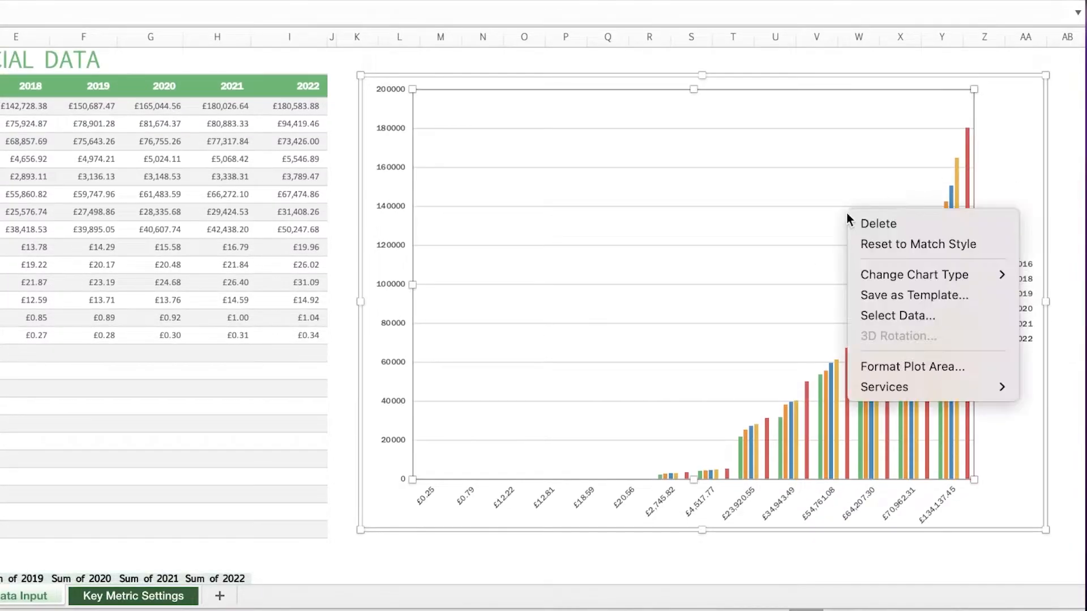
pyautogui.moveTo(909, 385)
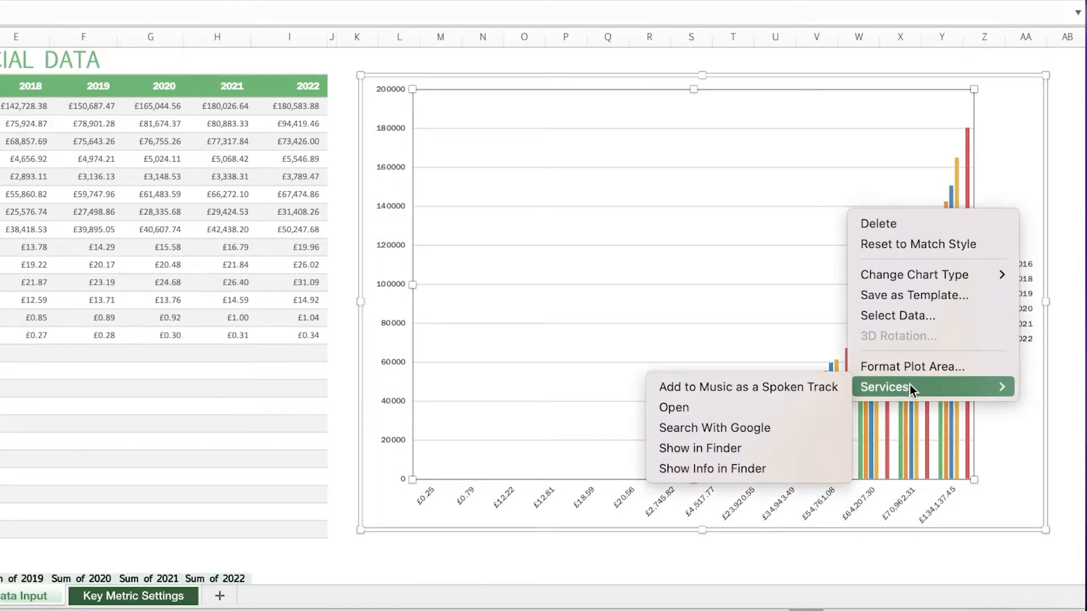
pyautogui.moveTo(985, 281)
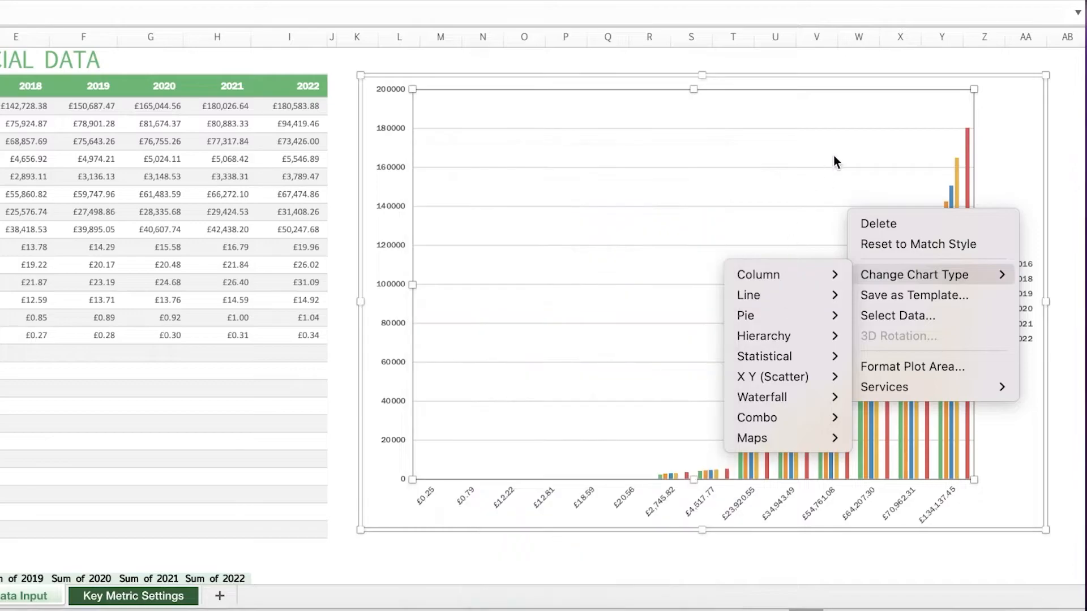
pyautogui.click(1063, 138)
pyautogui.click(1032, 143)
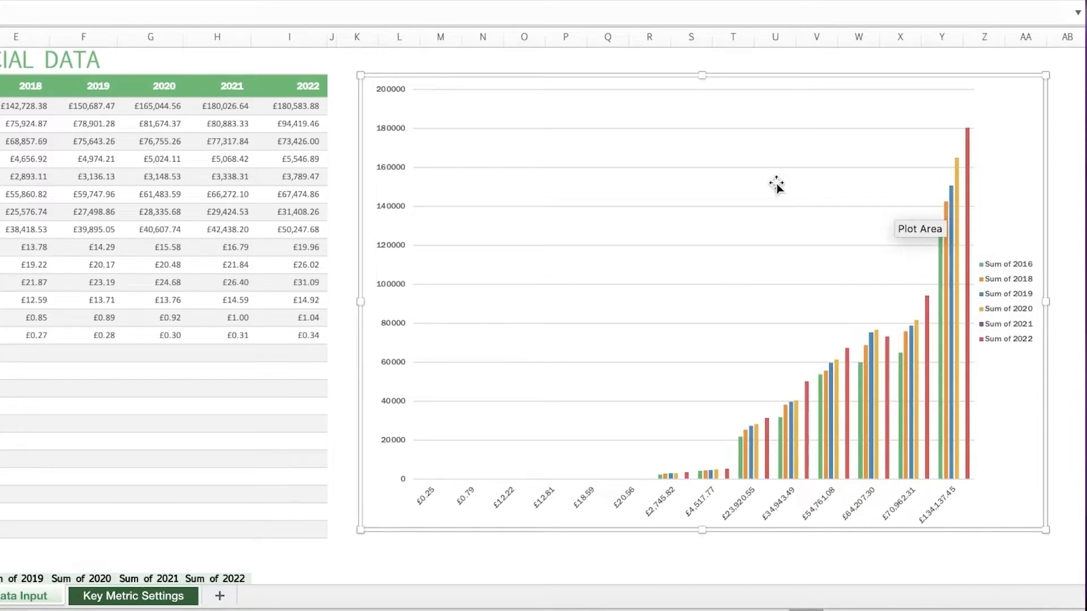
pyautogui.press('Delete')
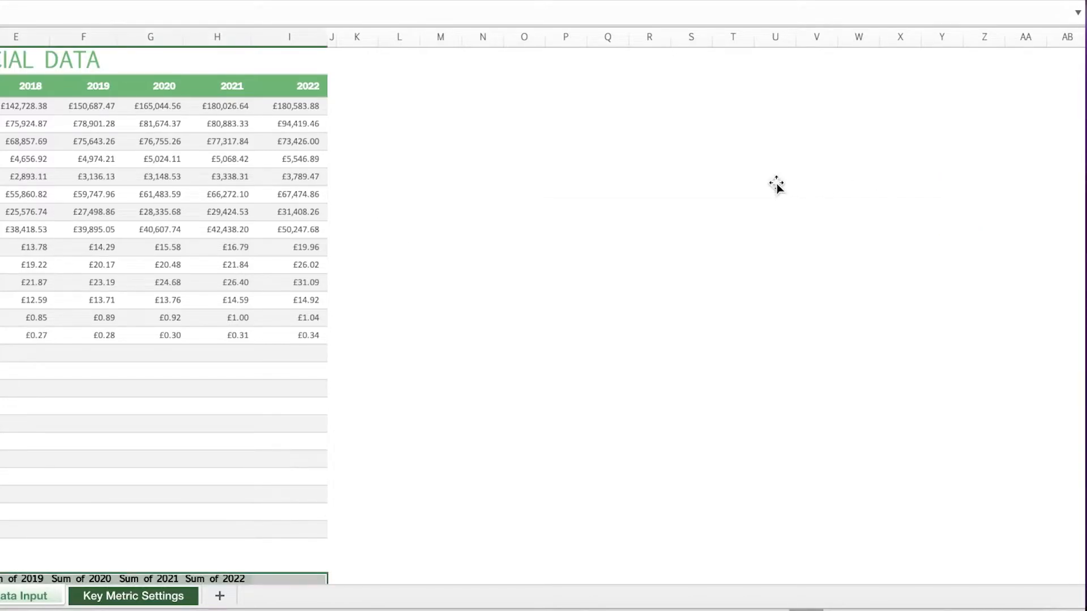
# Step: Try to create another PivotChart on the same worksheet with R5:Z26 as its source range
pyautogui.scroll(-5, 289, 366)
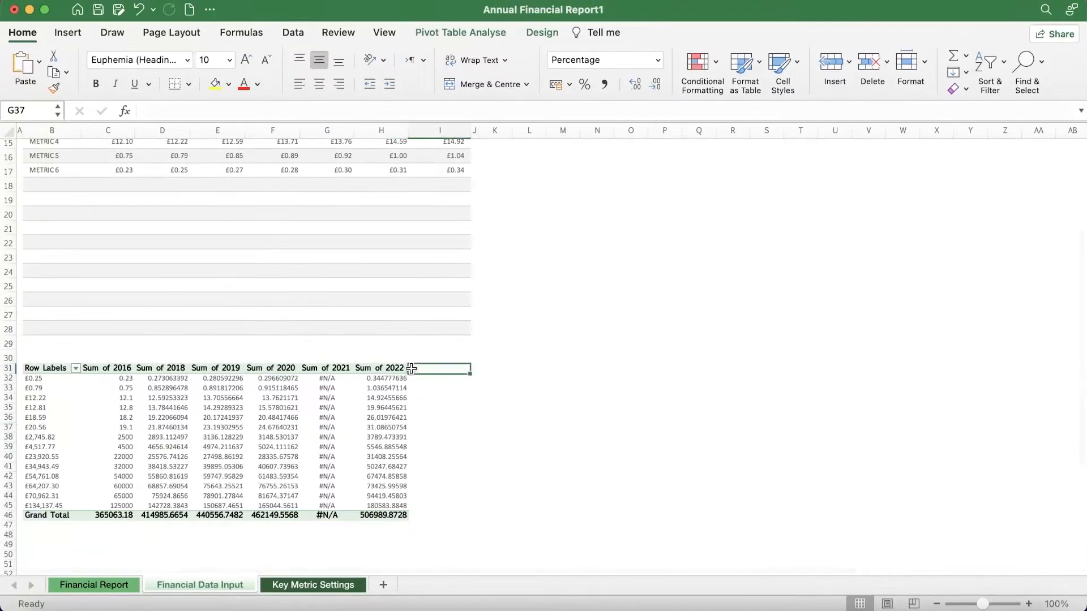
pyautogui.scroll(5, 430, 311)
pyautogui.click(67, 33)
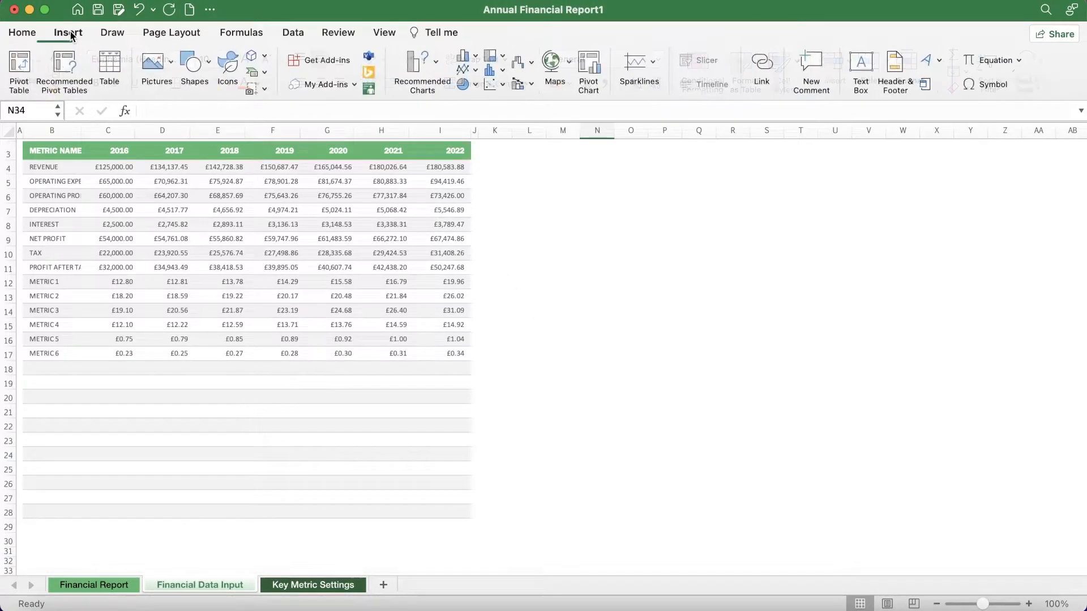
pyautogui.click(587, 70)
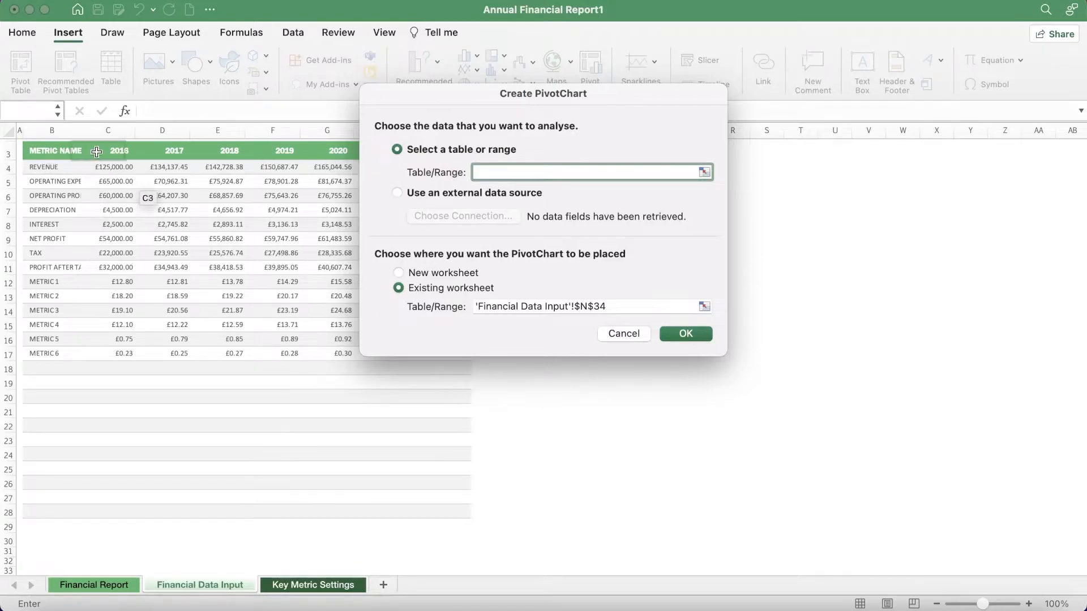
pyautogui.moveTo(311, 147); pyautogui.dragTo(369, 355)
pyautogui.moveTo(730, 184); pyautogui.dragTo(1001, 488)
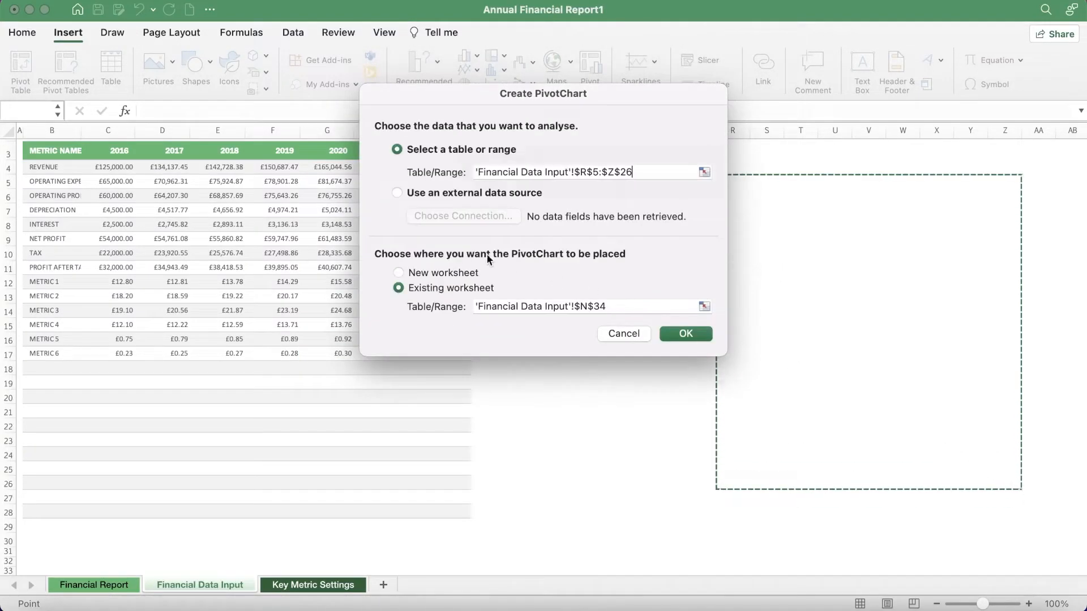
pyautogui.click(693, 336)
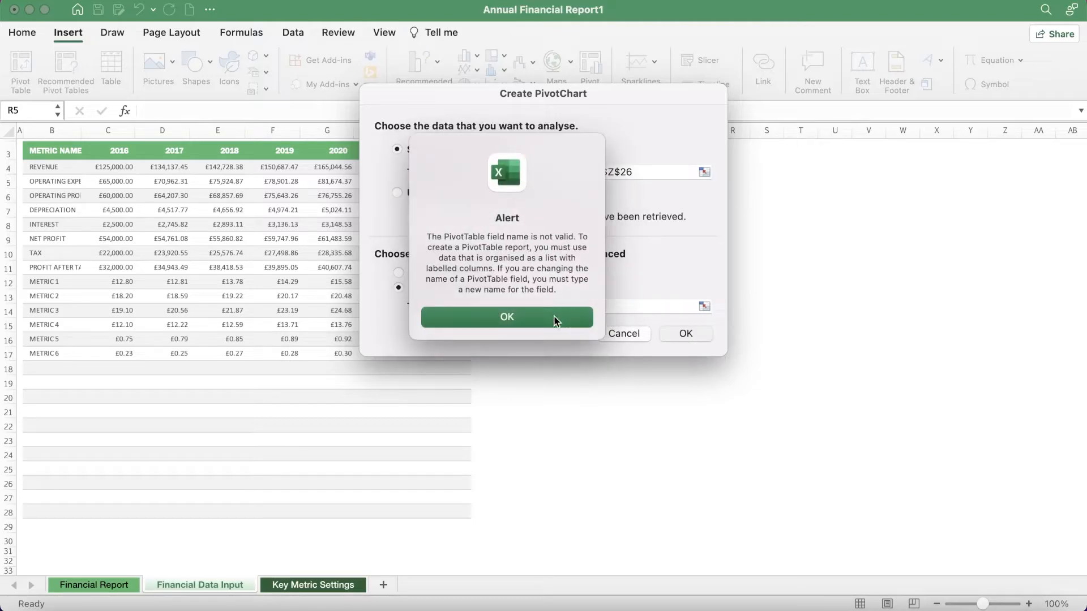
pyautogui.click(575, 317)
# Step: Try to create a PivotChart from range F4:H17 on the existing Financial Data Input worksheet, with R5:AA26 as its location
pyautogui.moveTo(260, 168); pyautogui.dragTo(363, 352)
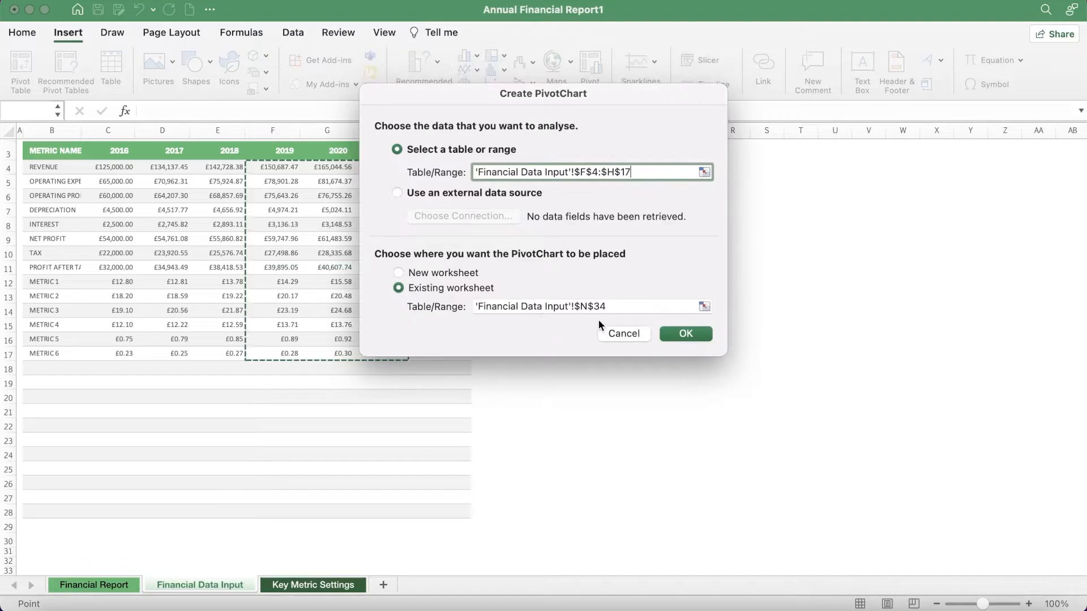
pyautogui.click(437, 292)
pyautogui.click(428, 276)
pyautogui.click(433, 287)
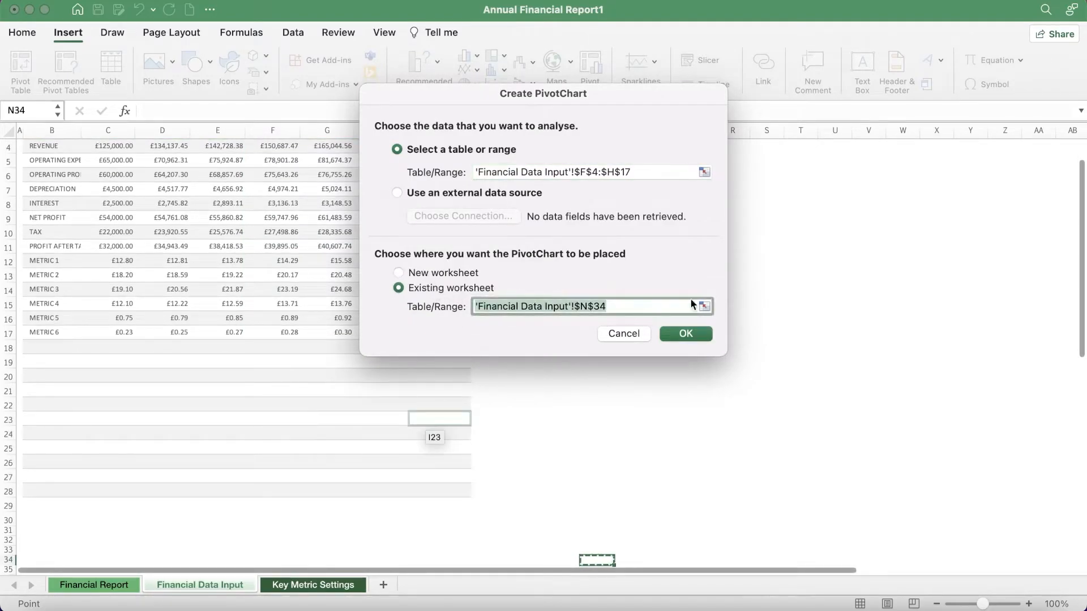
pyautogui.moveTo(718, 163); pyautogui.dragTo(1045, 407)
pyautogui.click(682, 334)
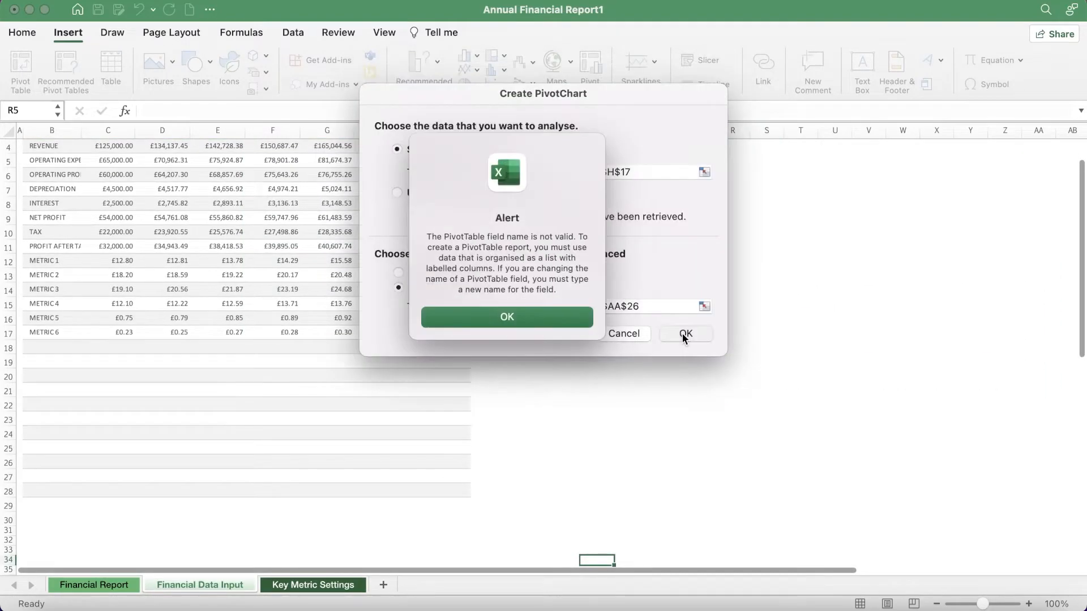
pyautogui.click(523, 316)
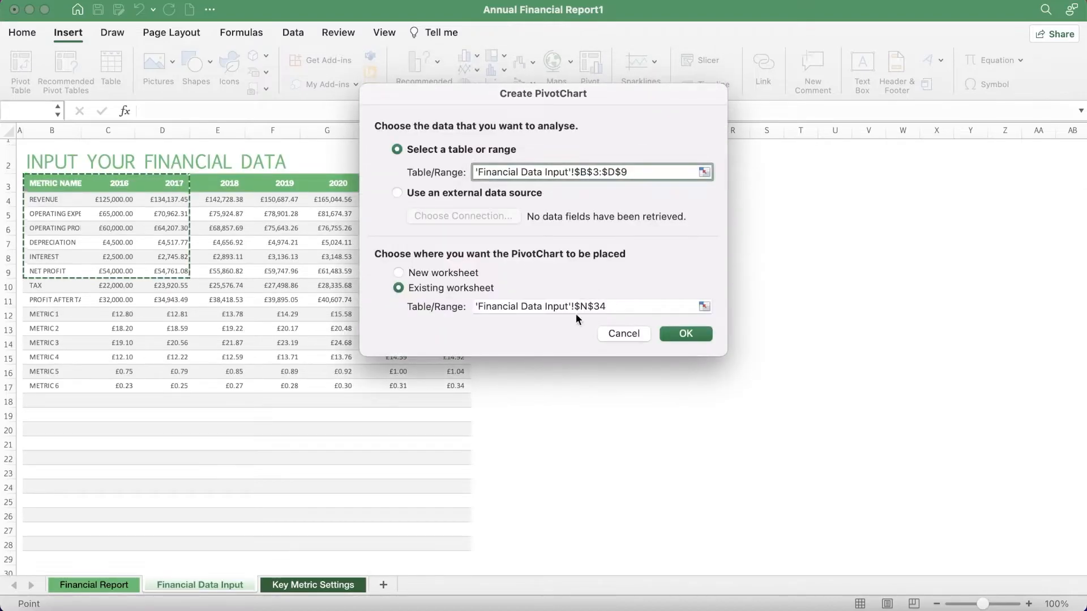
# Step: Create a PivotChart of the financial data table on a new sheet and use 2016 instead of METRIC NAME as its axis category
pyautogui.moveTo(758, 179); pyautogui.dragTo(982, 470)
pyautogui.click(687, 332)
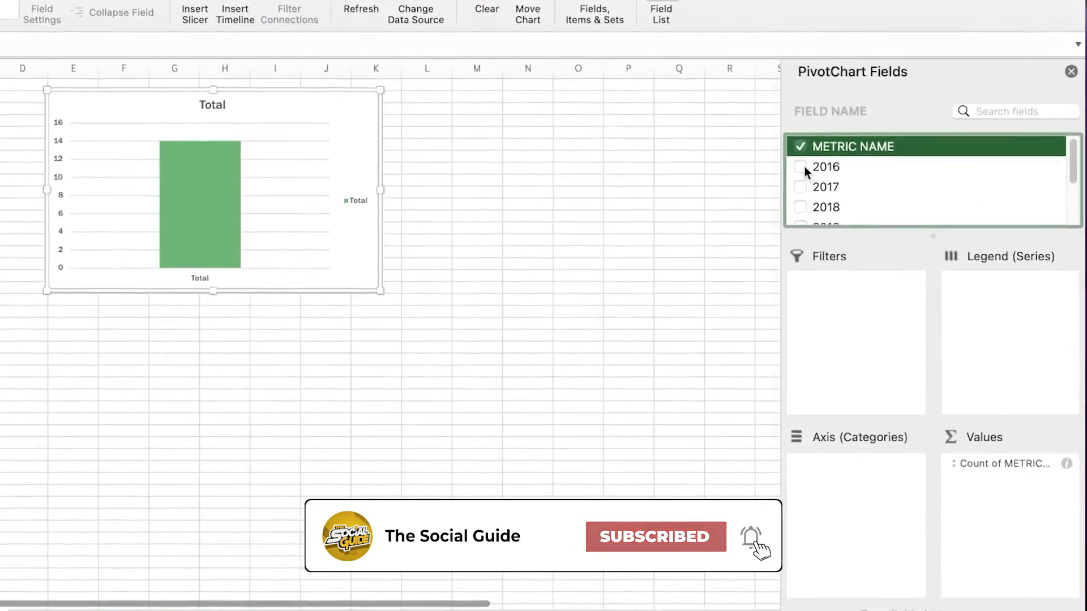
pyautogui.click(833, 176)
pyautogui.click(799, 164)
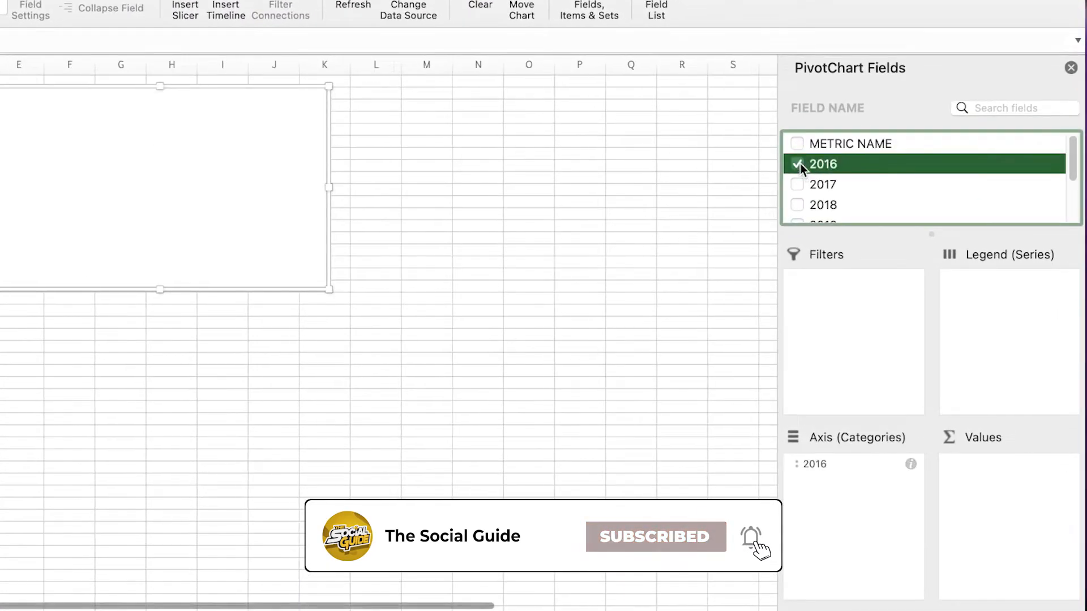
pyautogui.click(824, 478)
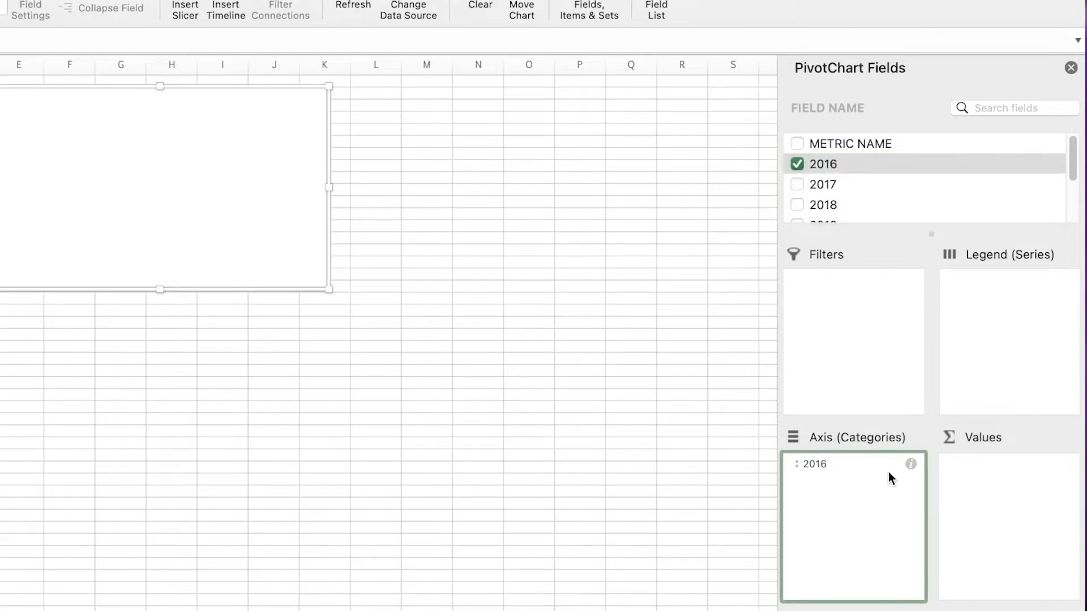
# Step: Add the 2017, 2018, 2022 and 2021 fields to the PivotChart as summed values
pyautogui.click(798, 184)
pyautogui.click(800, 202)
pyautogui.scroll(-3, 809, 204)
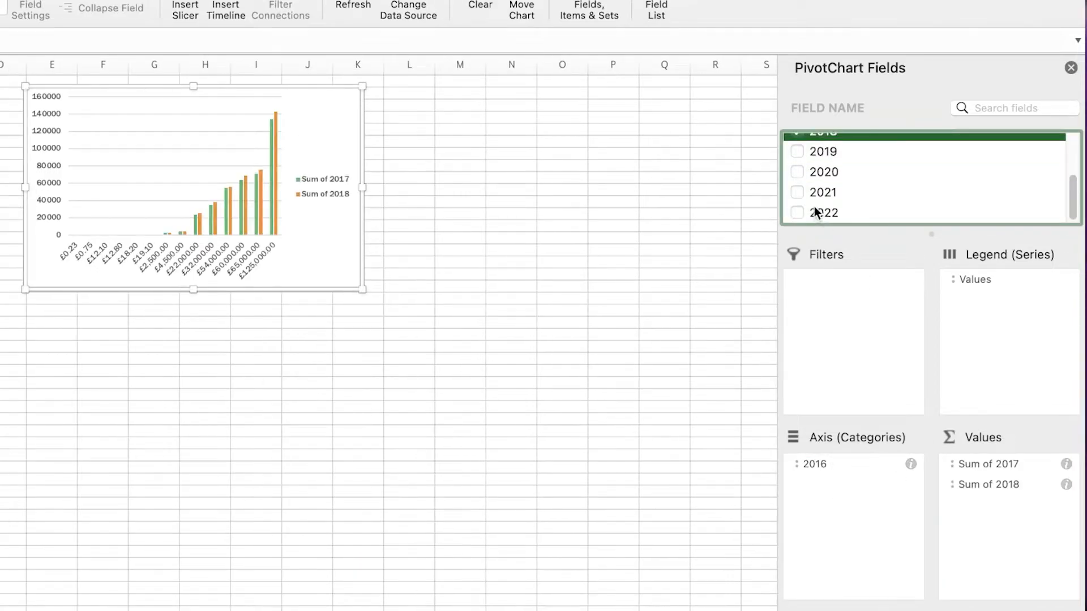
pyautogui.click(817, 211)
pyautogui.click(797, 212)
pyautogui.click(797, 193)
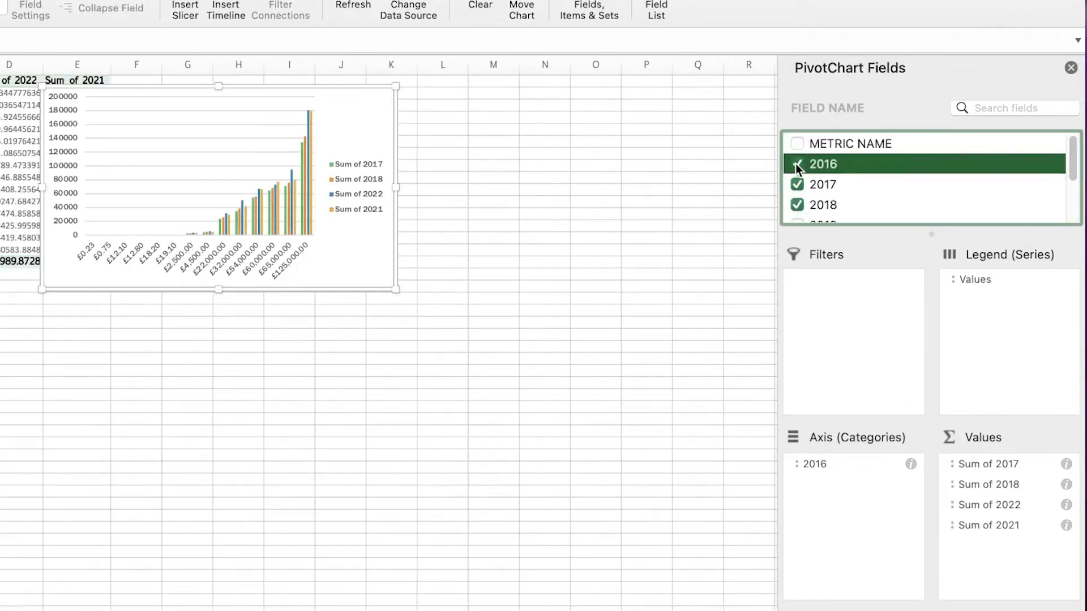
# Step: Remove the 2016, 2017 and 2018 fields from the PivotChart
pyautogui.click(797, 164)
pyautogui.click(796, 184)
pyautogui.click(797, 204)
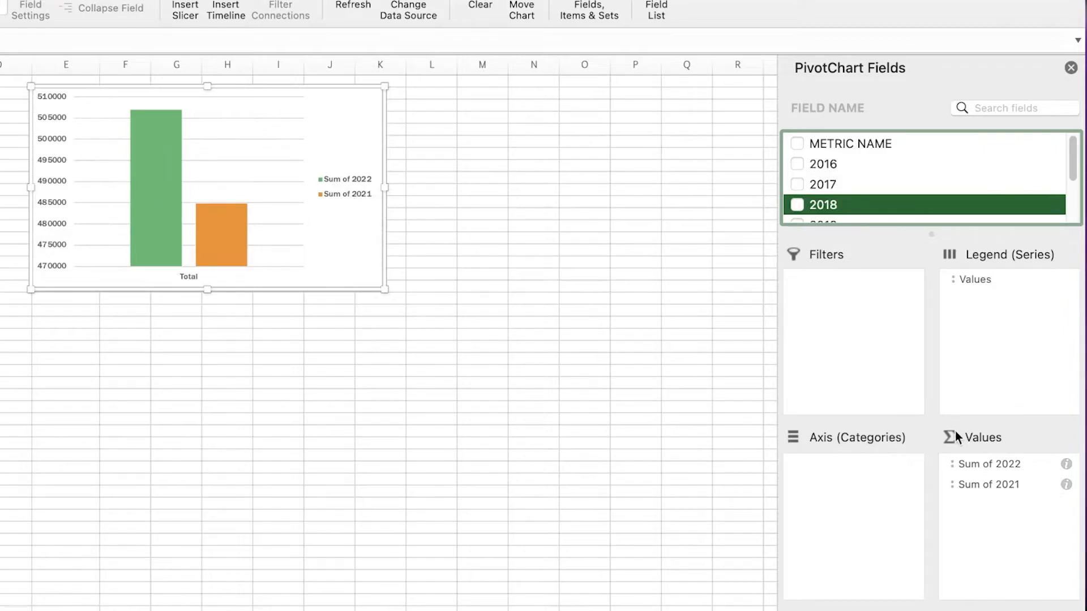
pyautogui.click(854, 479)
pyautogui.click(856, 478)
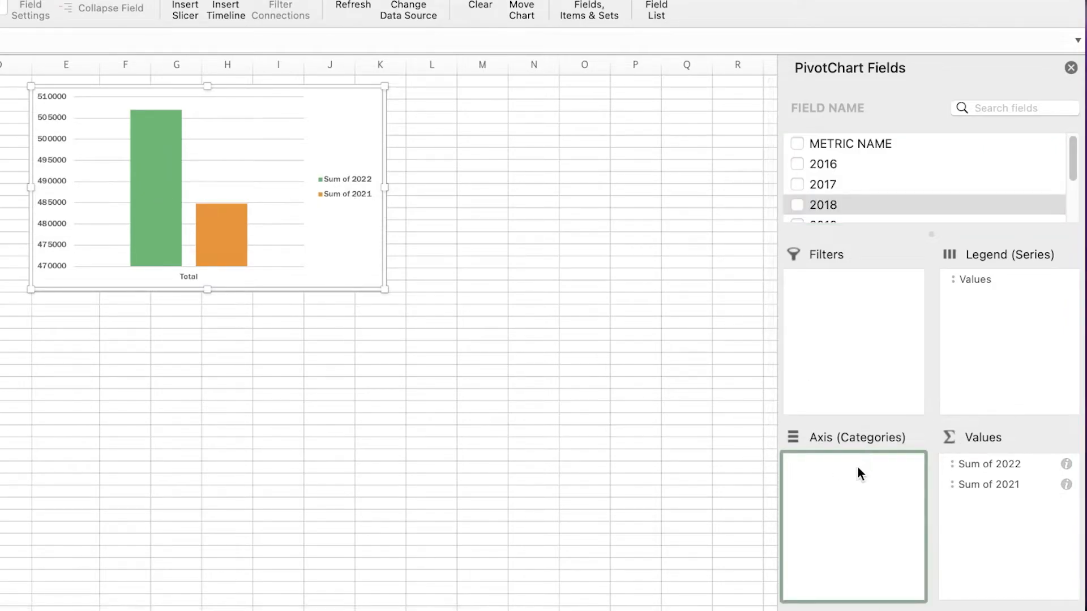
# Step: Show the Sum of 2022 values as % of Grand Total, with the field name unchanged
pyautogui.click(1066, 465)
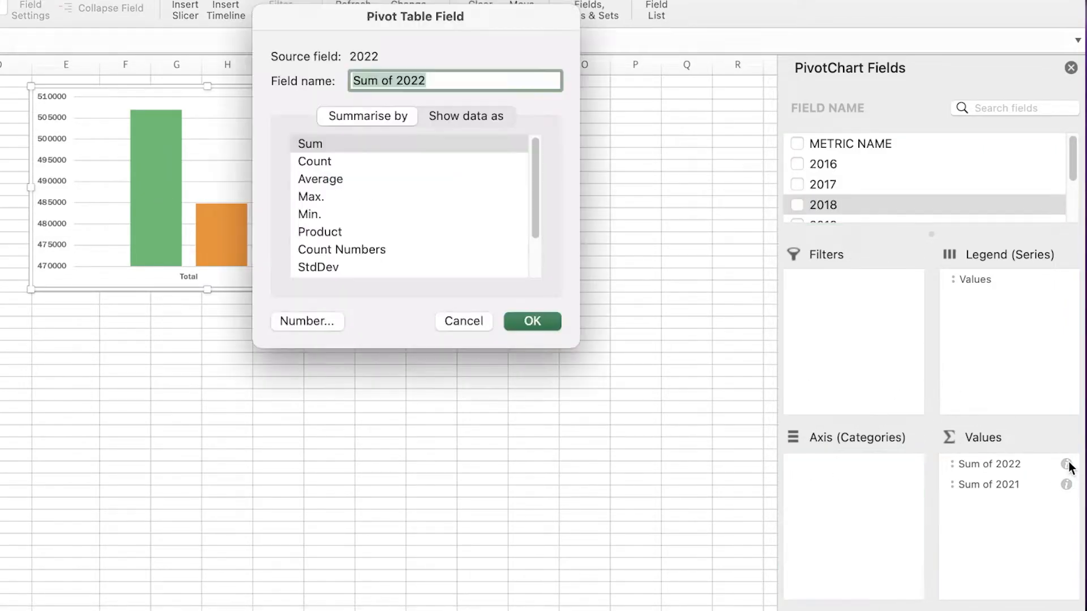
pyautogui.click(479, 115)
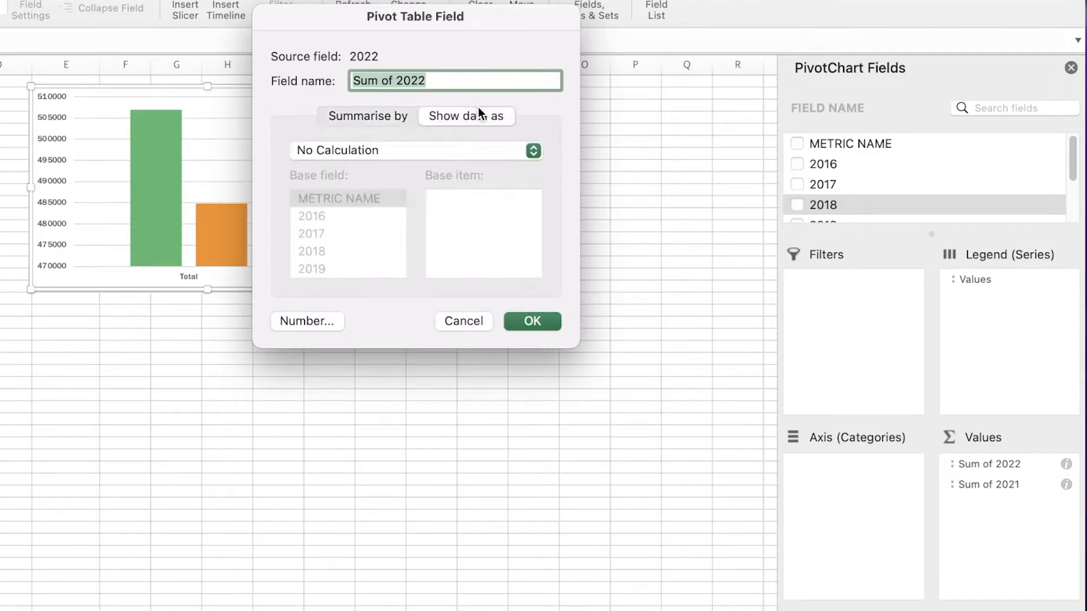
pyautogui.click(481, 150)
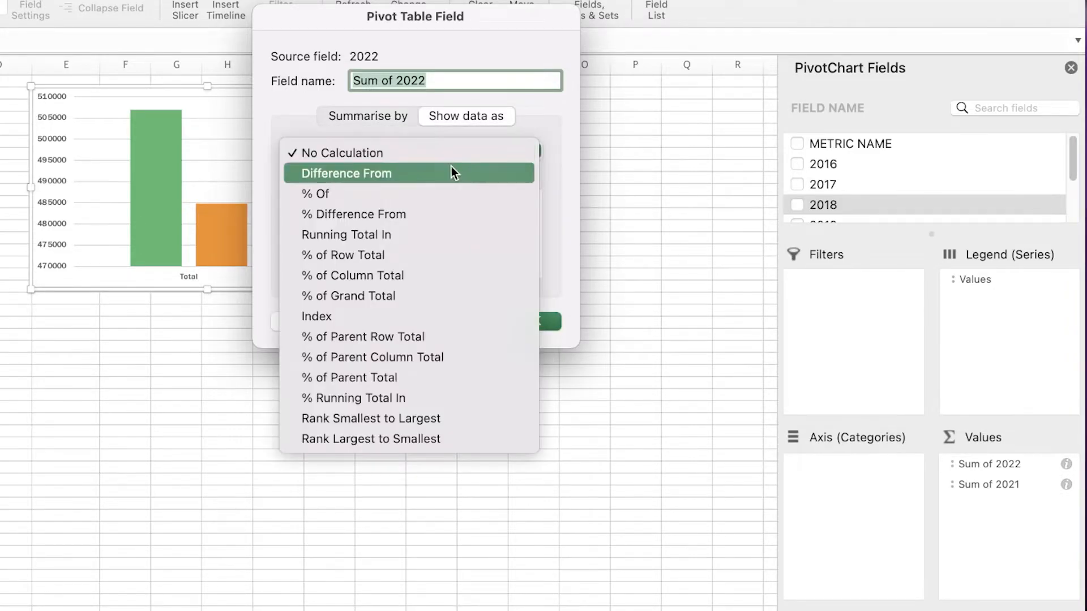
pyautogui.click(362, 295)
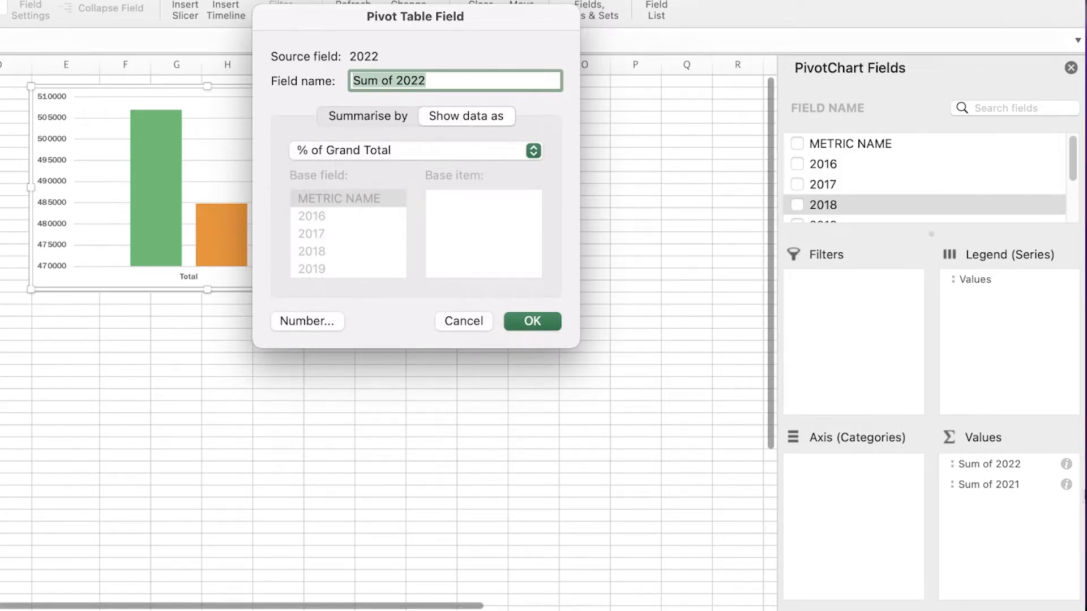
pyautogui.click(516, 320)
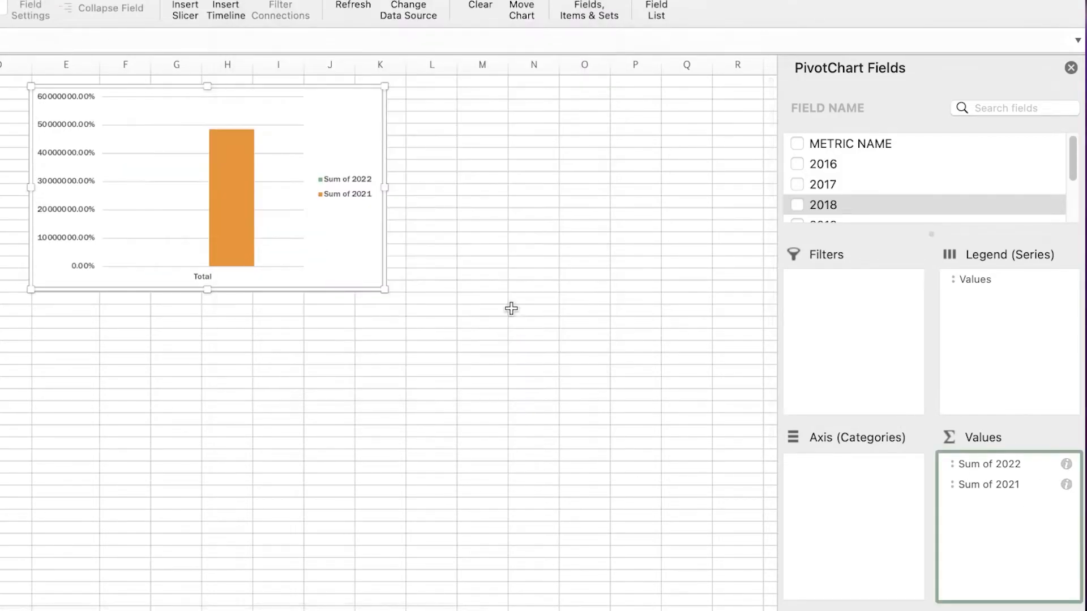
# Step: Review the field settings of Sum of 2021 and the calculation options of Sum of 2022 without changing them
pyautogui.click(1067, 485)
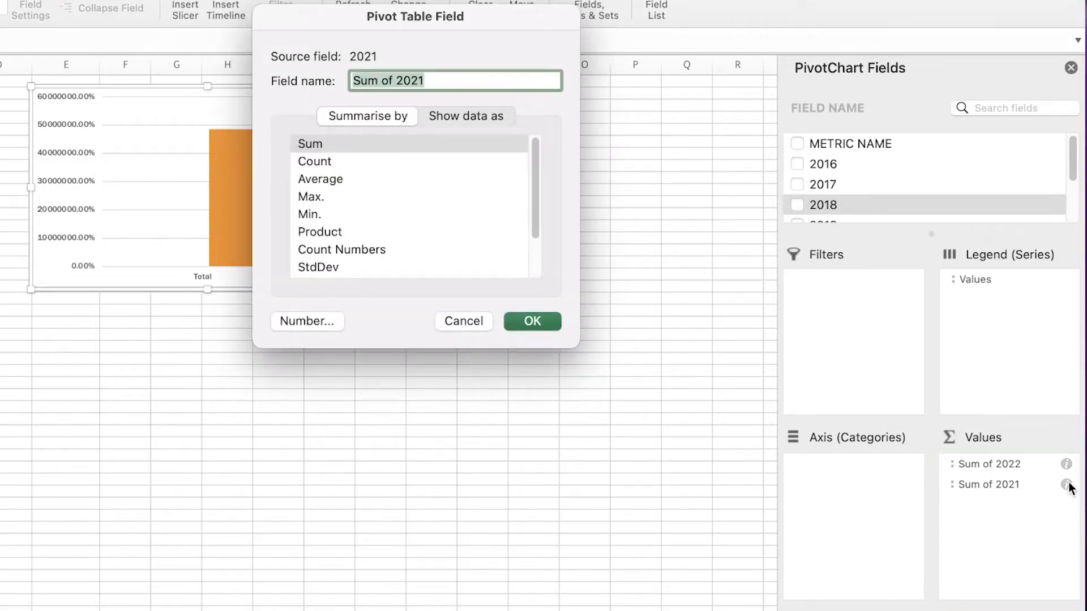
pyautogui.click(463, 321)
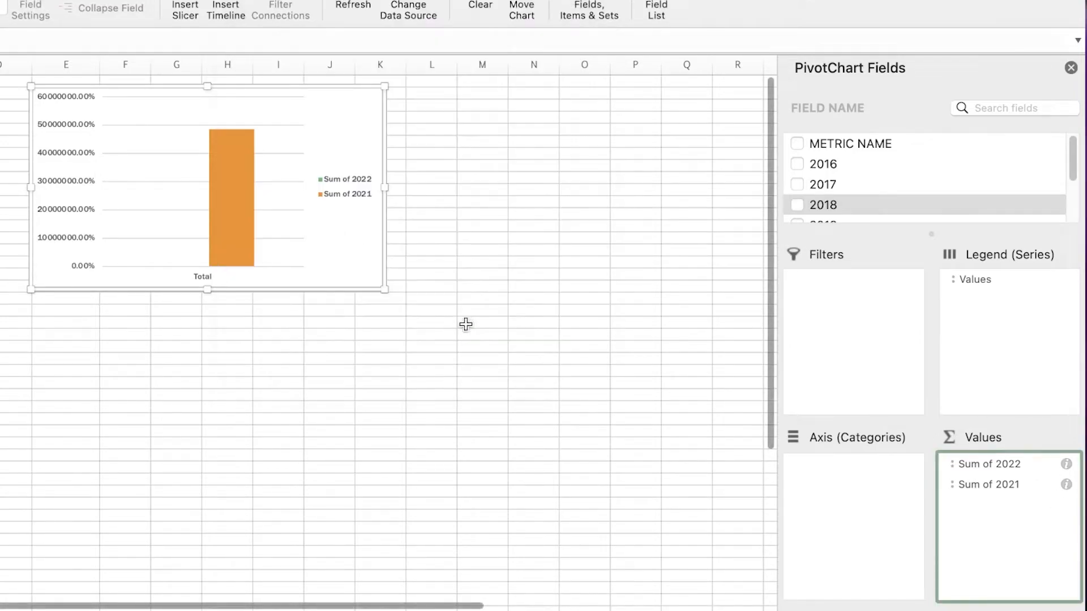
pyautogui.click(1067, 464)
pyautogui.click(482, 119)
pyautogui.click(464, 152)
pyautogui.click(464, 158)
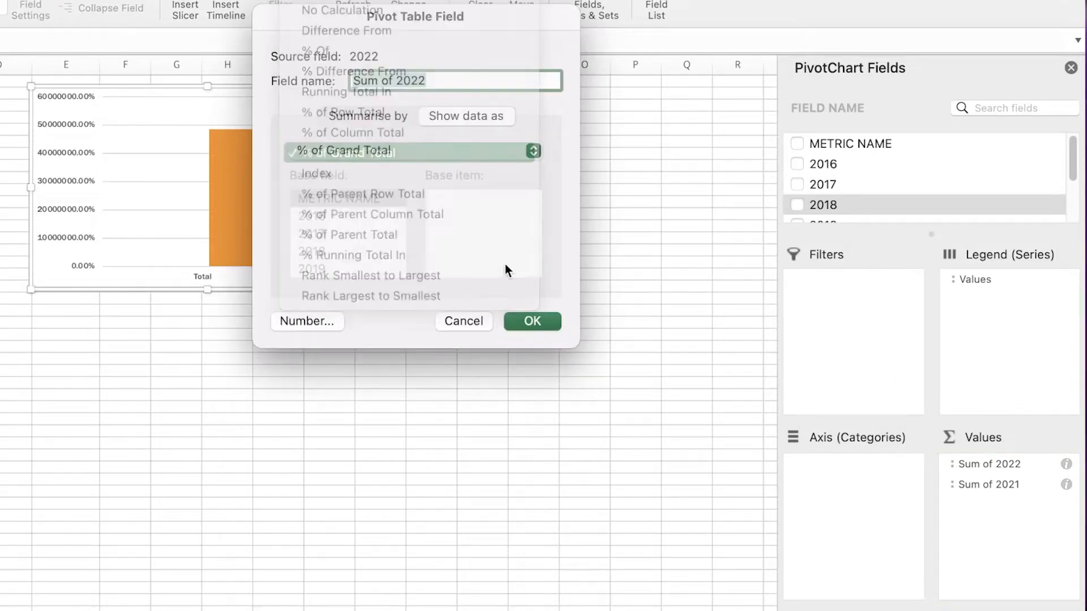
pyautogui.click(532, 320)
# Step: Open the shape formatting options for the PivotChart, then deselect the chart by selecting an empty cell beside it
pyautogui.doubleClick(197, 184)
pyautogui.click(539, 238)
pyautogui.click(99, 131)
pyautogui.click(442, 169)
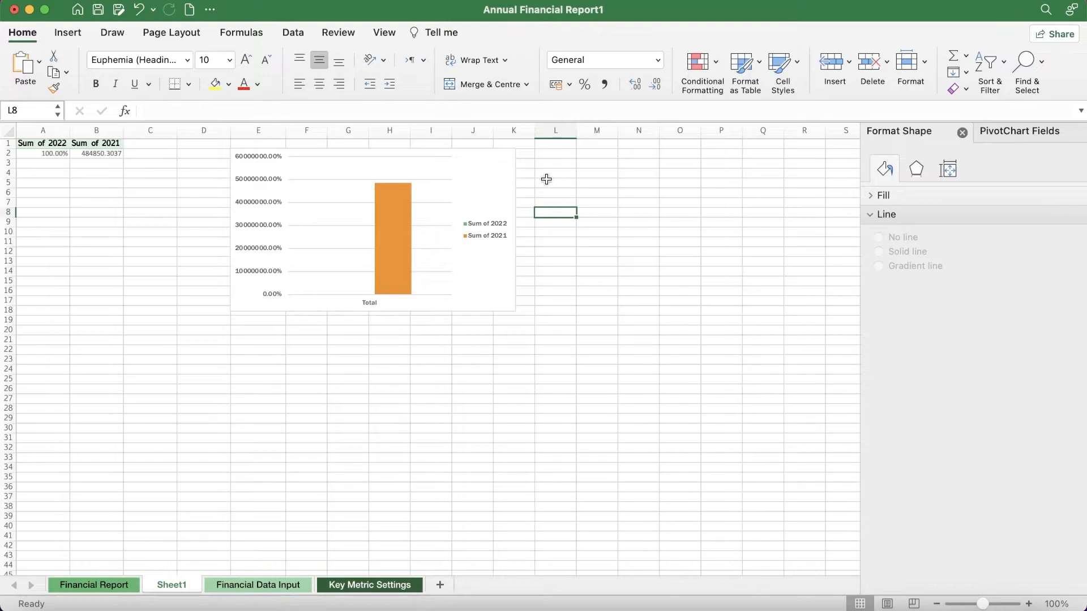
# Step: Create a blank workbook and enter a students and marks table in A1:B5, with students 1 to 4 and marks 45, 34, 5, 34
pyautogui.click(82, 12)
pyautogui.click(14, 130)
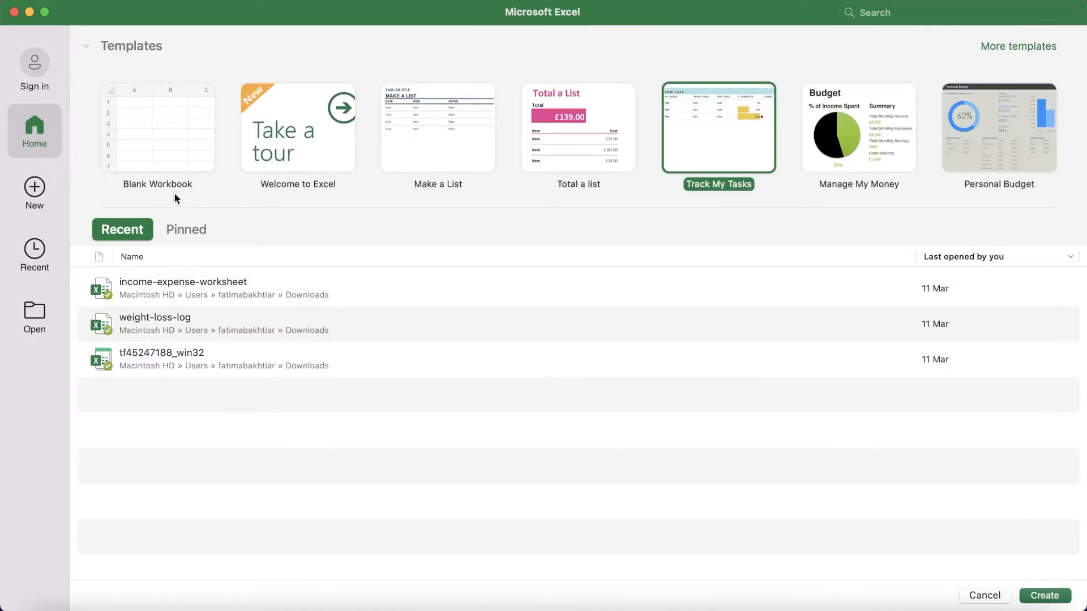
pyautogui.doubleClick(173, 141)
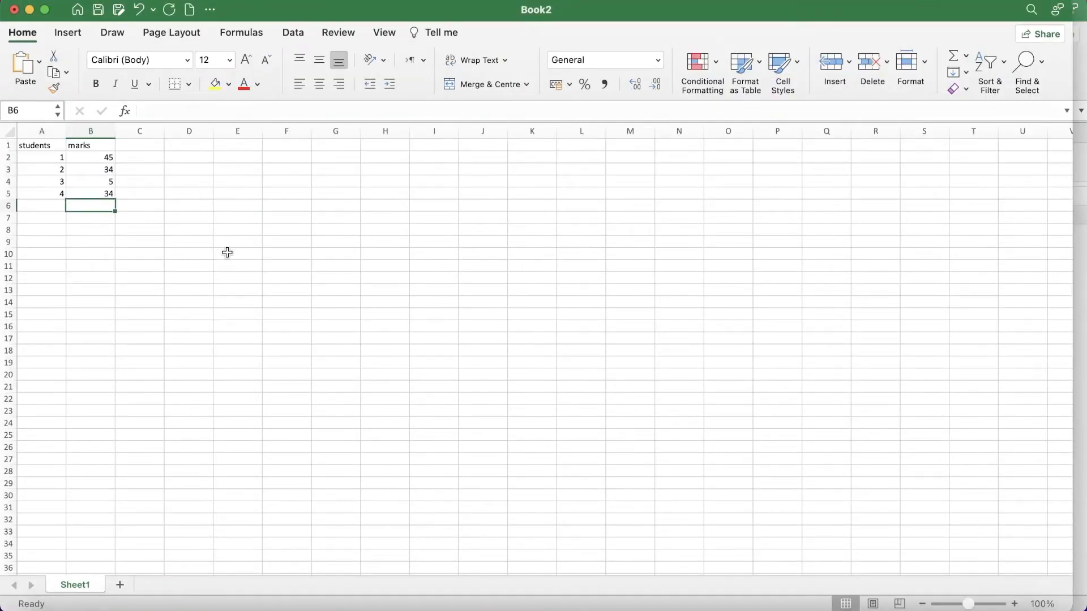
# Step: Create a PivotChart from Sheet1 range A1:B5 on the existing worksheet, with its location starting at cell E4
pyautogui.click(228, 253)
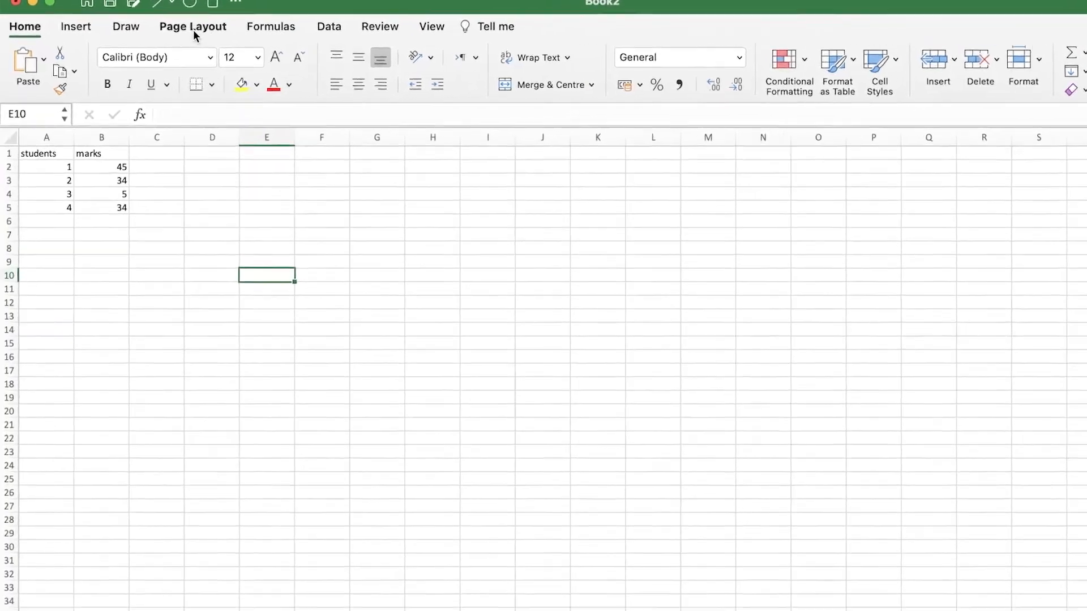
pyautogui.click(67, 32)
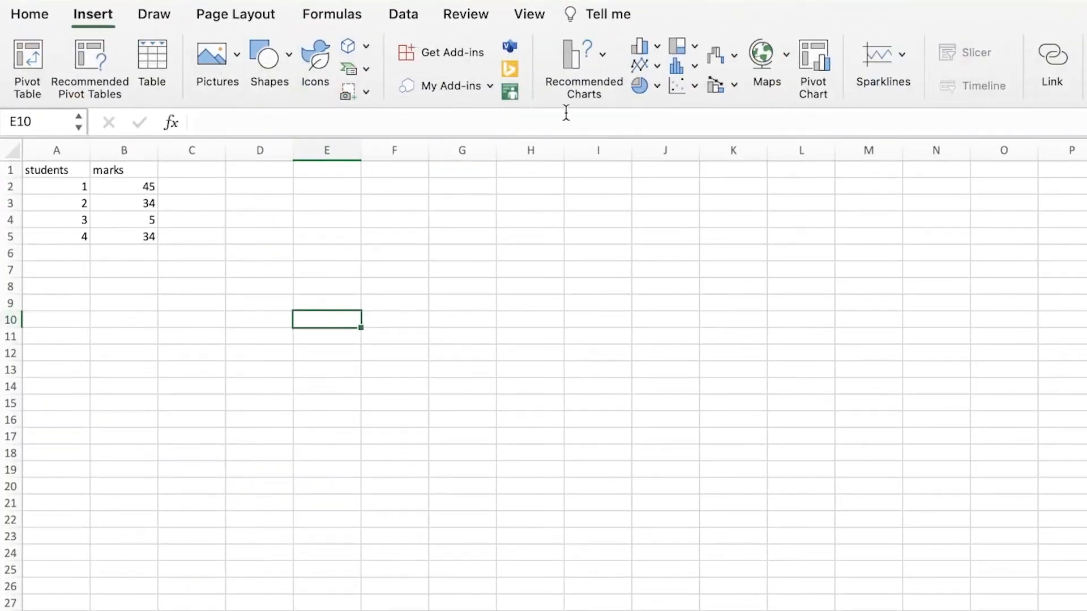
pyautogui.click(821, 52)
pyautogui.moveTo(34, 170); pyautogui.dragTo(148, 236)
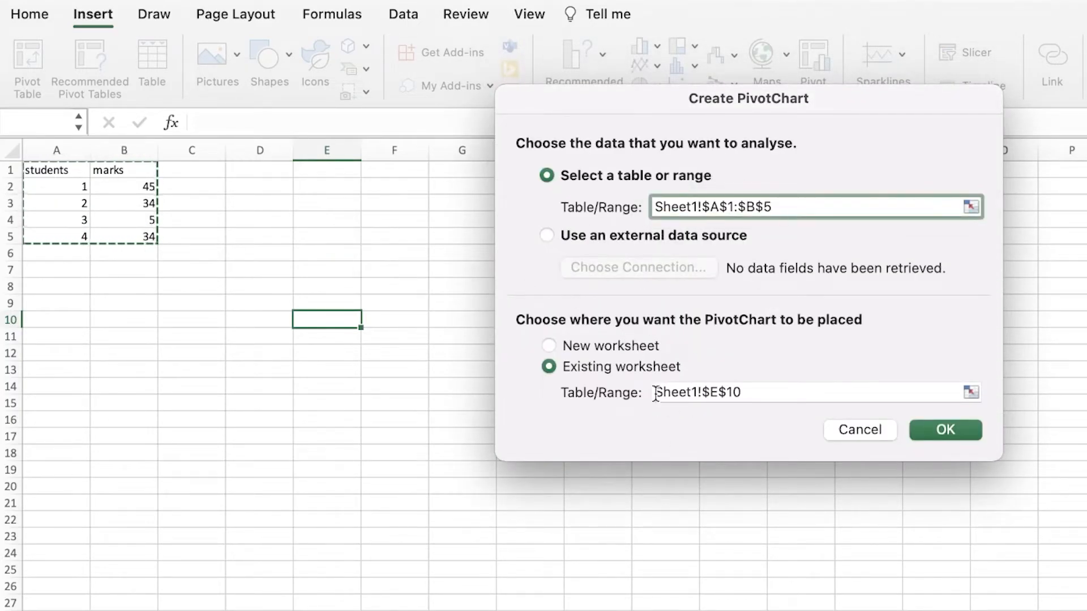
pyautogui.click(612, 346)
pyautogui.click(617, 367)
pyautogui.moveTo(327, 220); pyautogui.dragTo(772, 515)
pyautogui.click(933, 438)
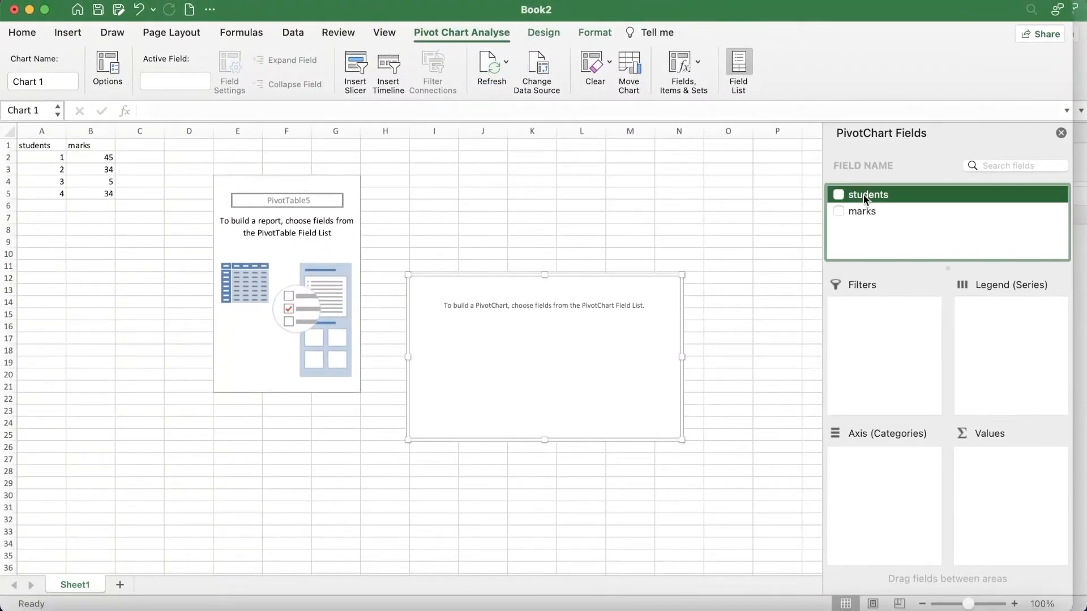
# Step: Chart the sum of students by marks in the PivotChart and move the chart up beside the pivot table in columns H to M
pyautogui.click(838, 211)
pyautogui.click(839, 194)
pyautogui.scroll(-3, 352, 262)
pyautogui.scroll(3, 355, 265)
pyautogui.click(607, 229)
pyautogui.click(759, 203)
pyautogui.moveTo(657, 323); pyautogui.dragTo(657, 181)
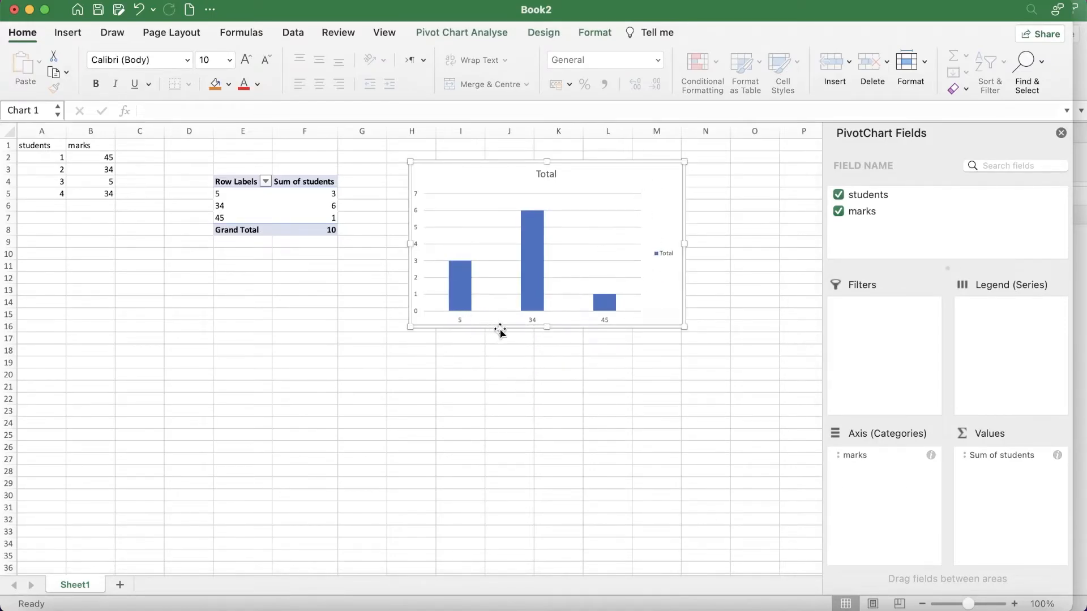